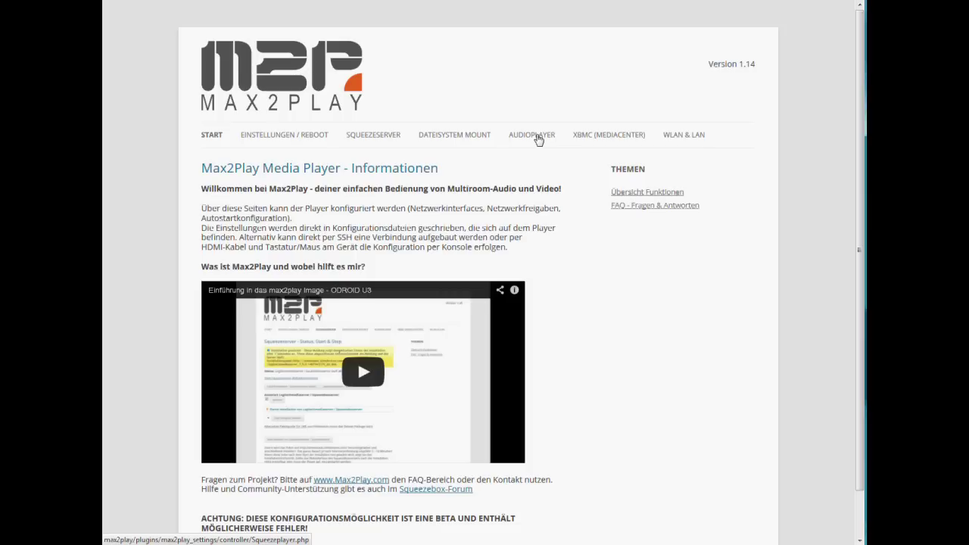
Check the Audioplayer status page, then go to the Dateisystem Mount page for network paths
left_click(546, 141)
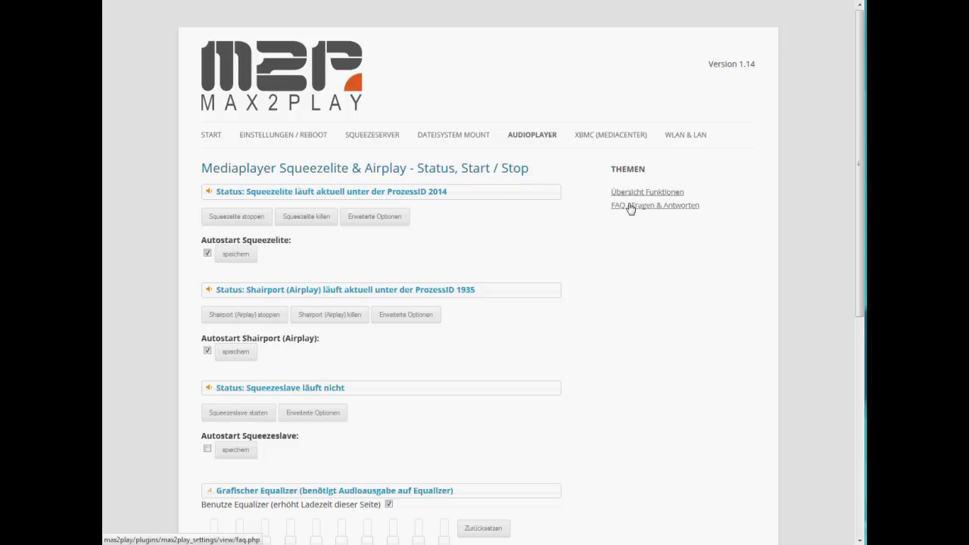
left_click(449, 138)
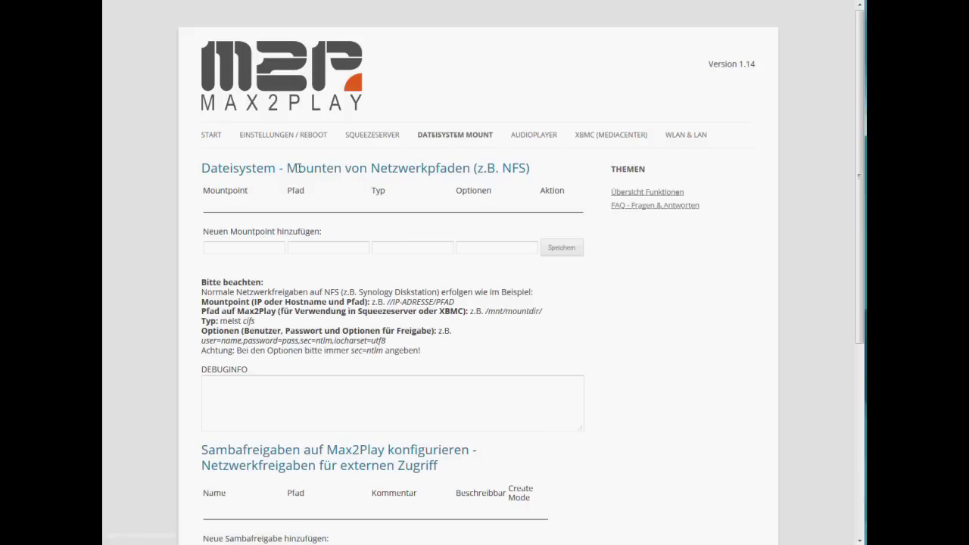
left_click_drag(372, 167, 470, 168)
left_click(464, 169)
left_click(220, 248)
Enter //DNS-320/media_share as the Mountpoint from the saved suggestions
left_click(234, 248)
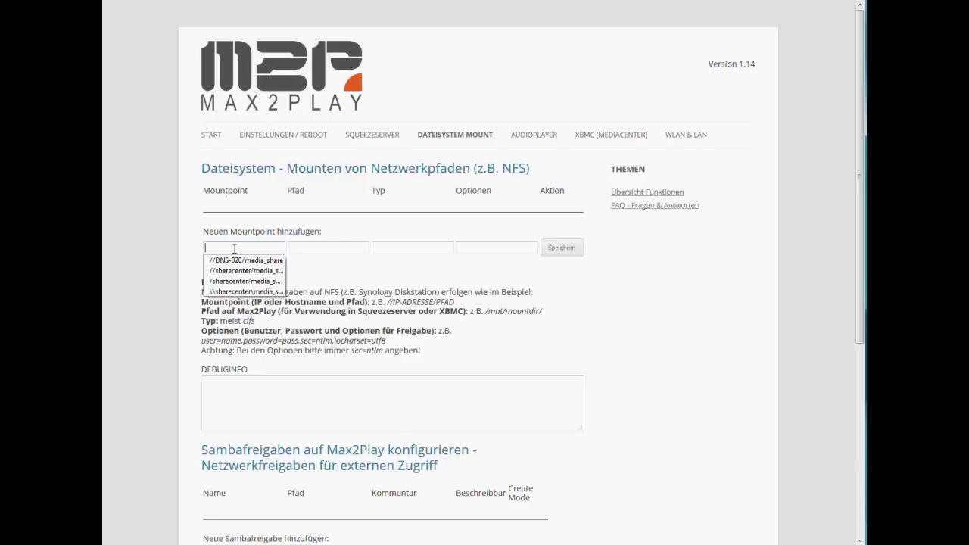
key("Down")
key("Return")
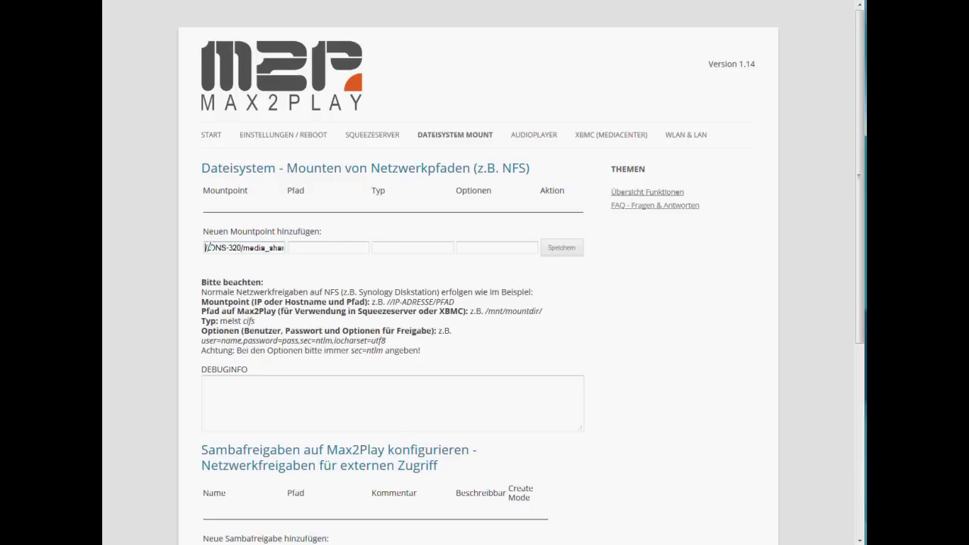
left_click(242, 247)
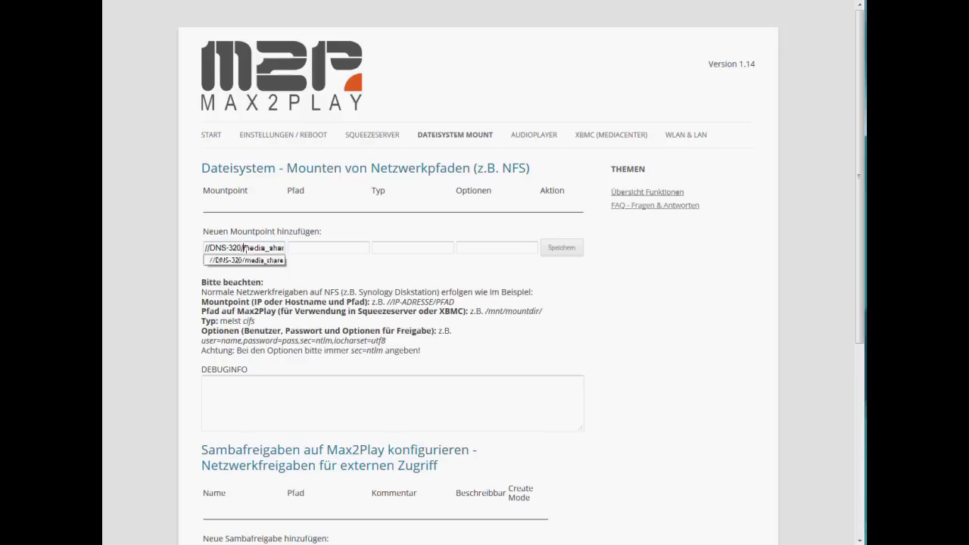
left_click(276, 259)
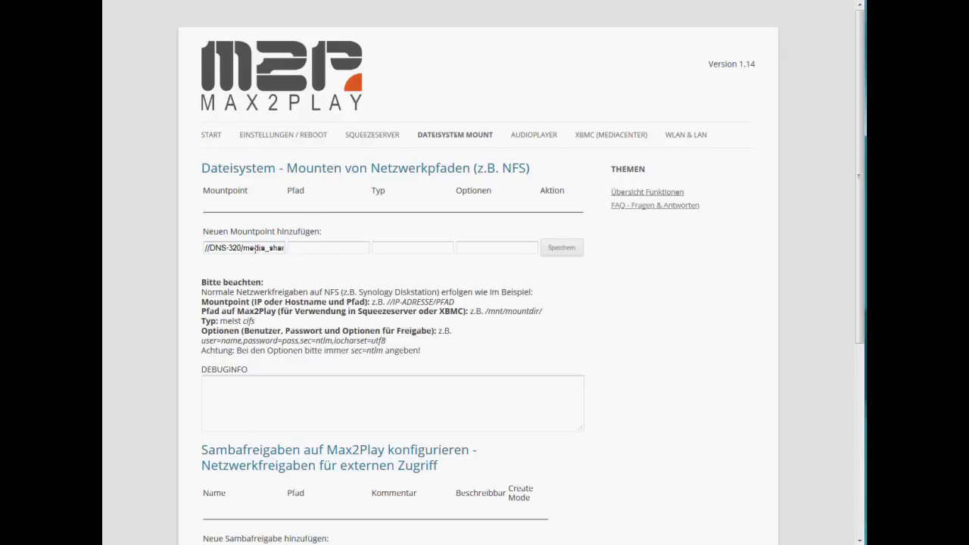
left_click_drag(237, 248, 285, 247)
left_click(278, 271)
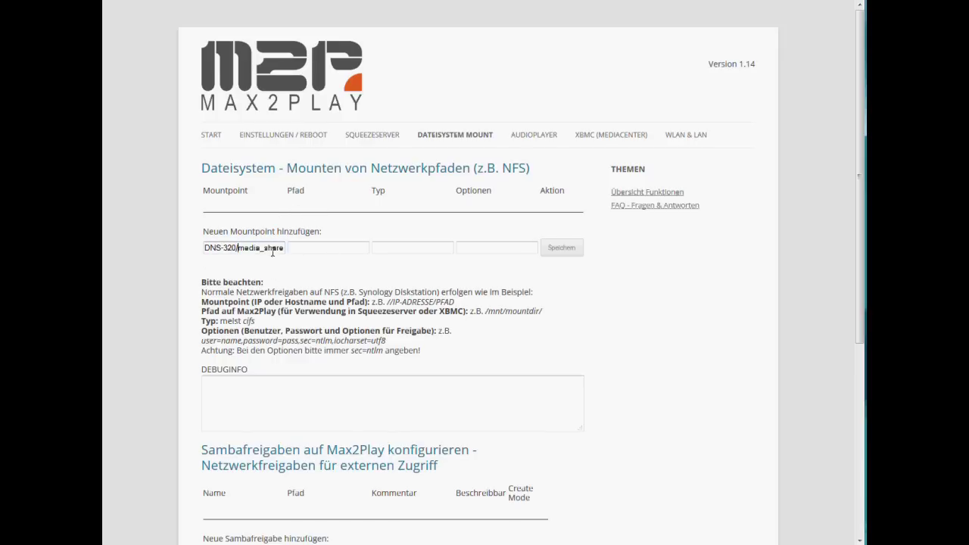
left_click(206, 248)
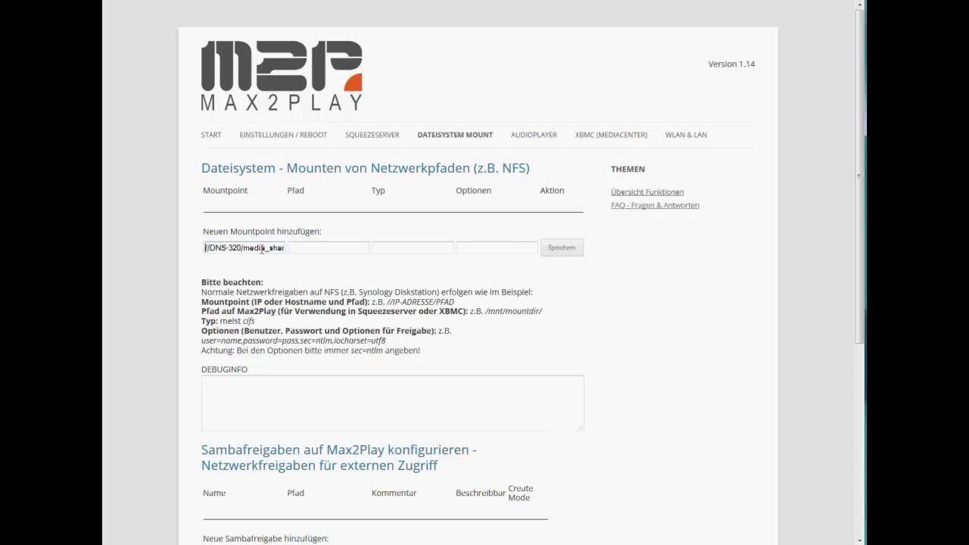
left_click(303, 248)
Set Pfad to /mnt/mountdir/ and Typ to cifs, copied from the page's examples
left_click_drag(485, 311, 543, 312)
key("ctrl+c")
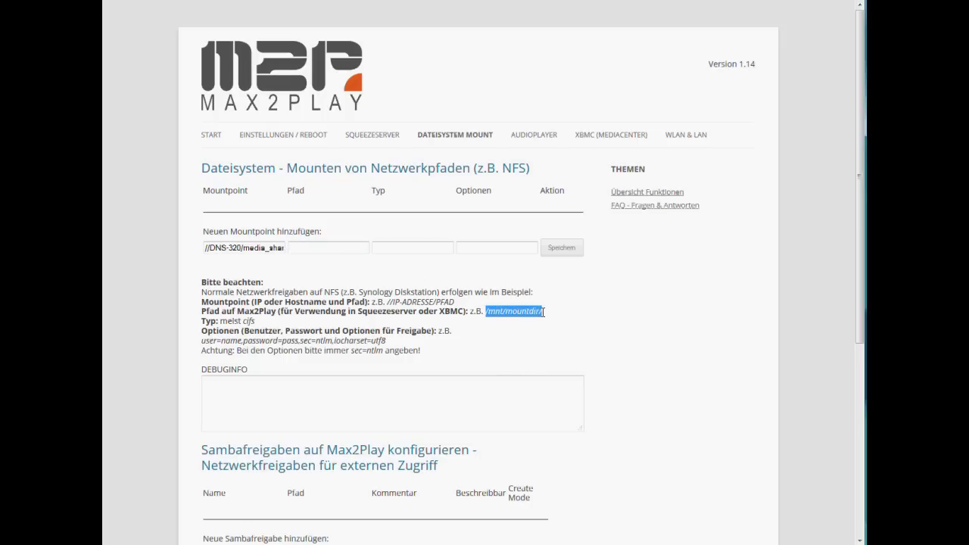
left_click(328, 248)
key("ctrl+v")
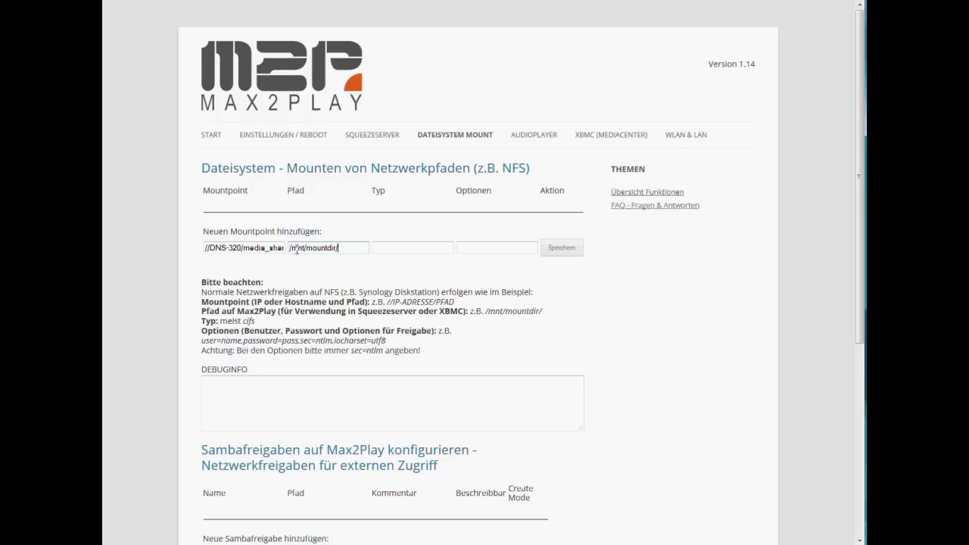
left_click(391, 246)
left_click_drag(242, 320, 257, 322)
key("ctrl+c")
left_click(388, 246)
key("ctrl+v")
Paste the example options line with sec=ntlm,iocharset=utf8 into Optionen and remove the placeholder user
left_click(478, 248)
left_click_drag(202, 341, 387, 346)
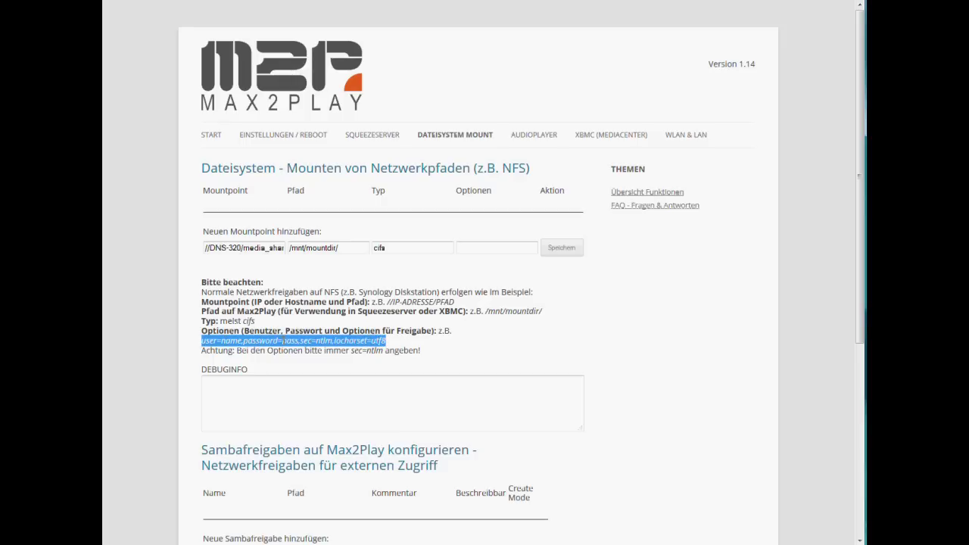
left_click(487, 247)
key("ctrl+v")
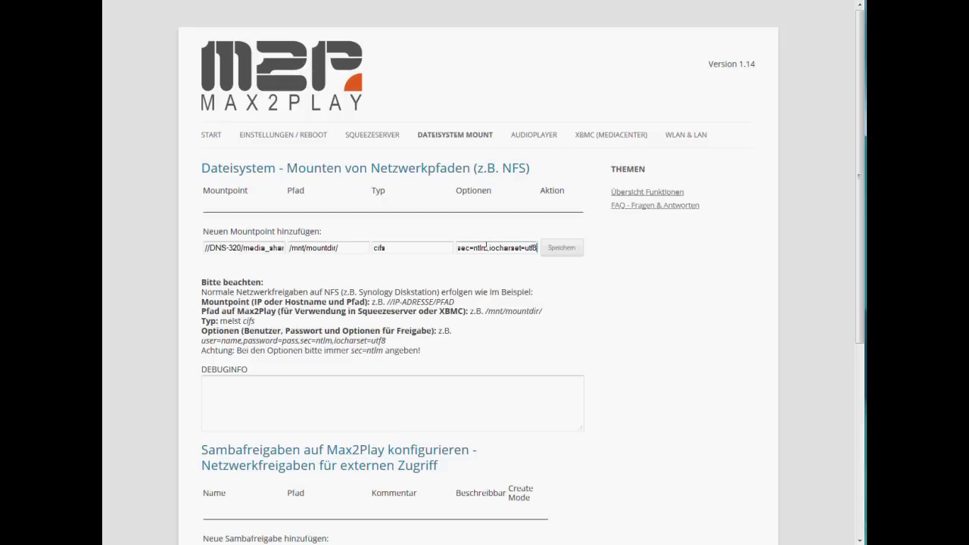
key("Home")
key("Right")
key("Right")
key("Right")
key("Right")
key("Right")
key("Delete")
key("Delete")
key("Delete")
key("Delete")
key("Delete")
Fill in the NAS user name and password in the options and save the mount
left_click(207, 248)
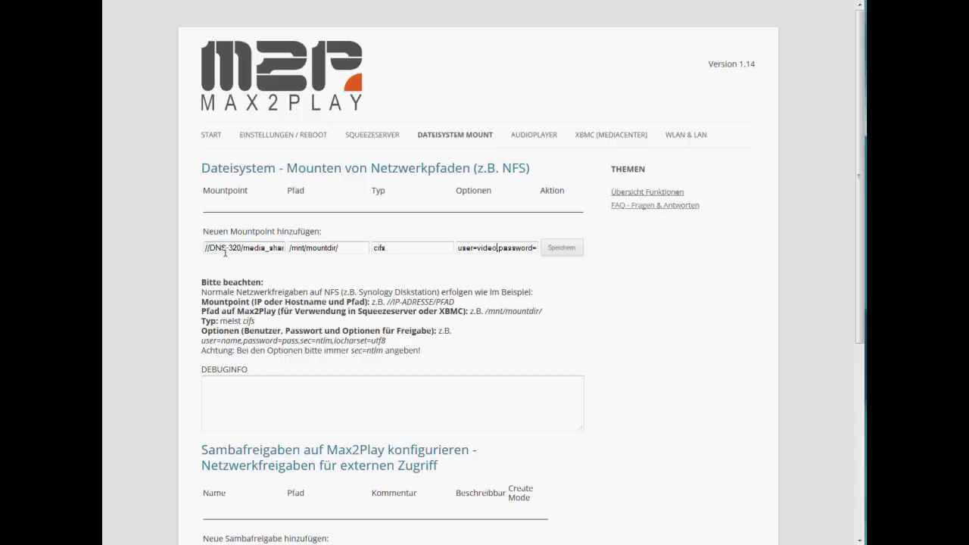
key("Delete")
key("Delete")
key("Delete")
key("Delete")
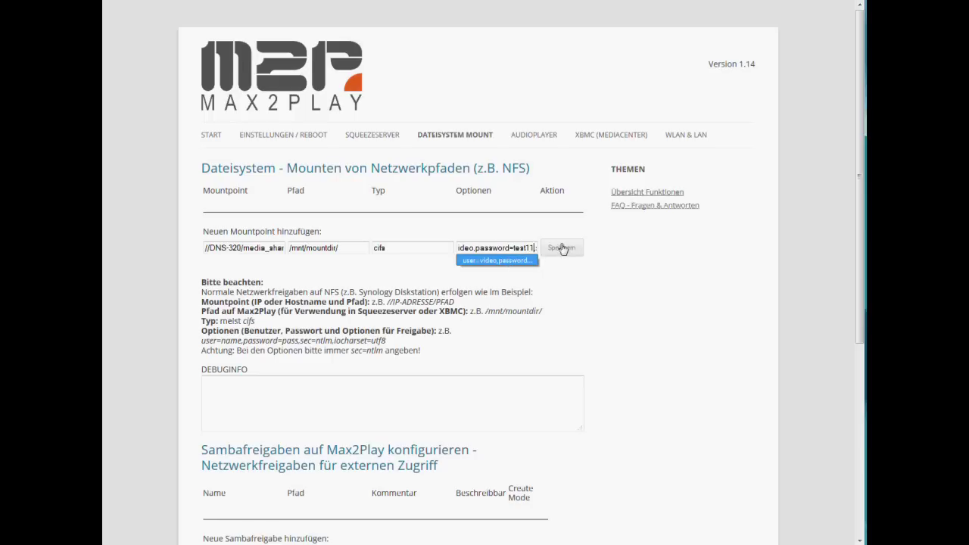
left_click(563, 249)
left_click_drag(326, 193, 221, 192)
left_click(275, 204)
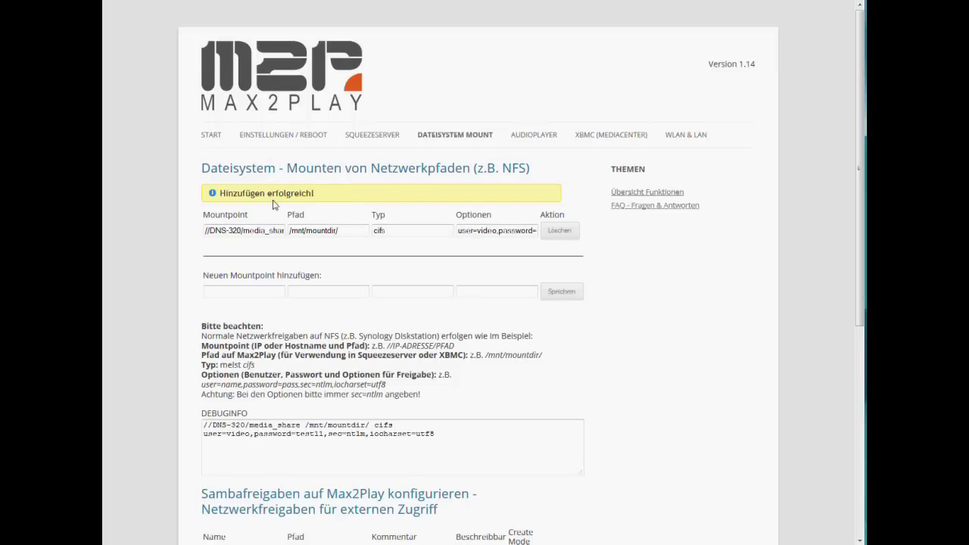
left_click(239, 234)
left_click(308, 234)
left_click_drag(350, 231, 287, 231)
left_click(342, 229)
scroll(627, 354, "down", 3)
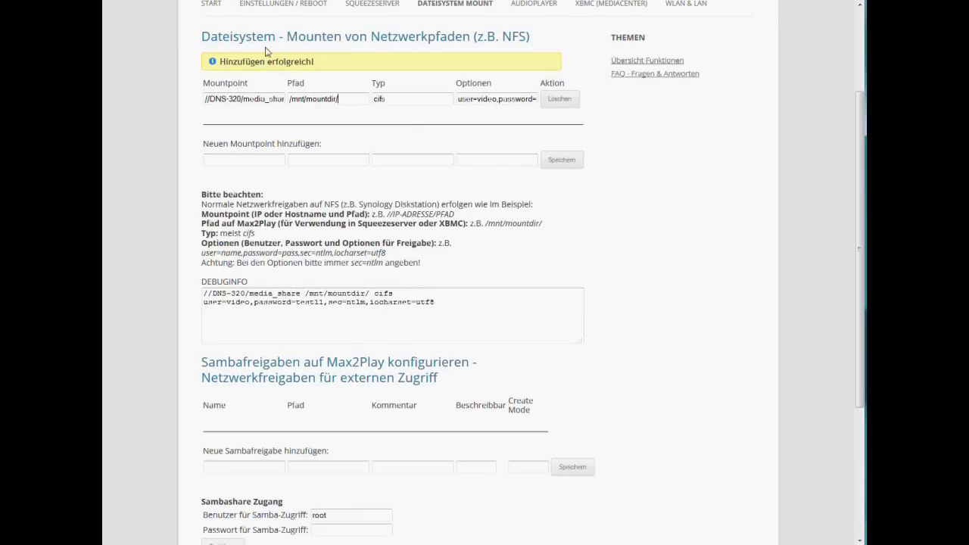
scroll(372, 119, "up", 1)
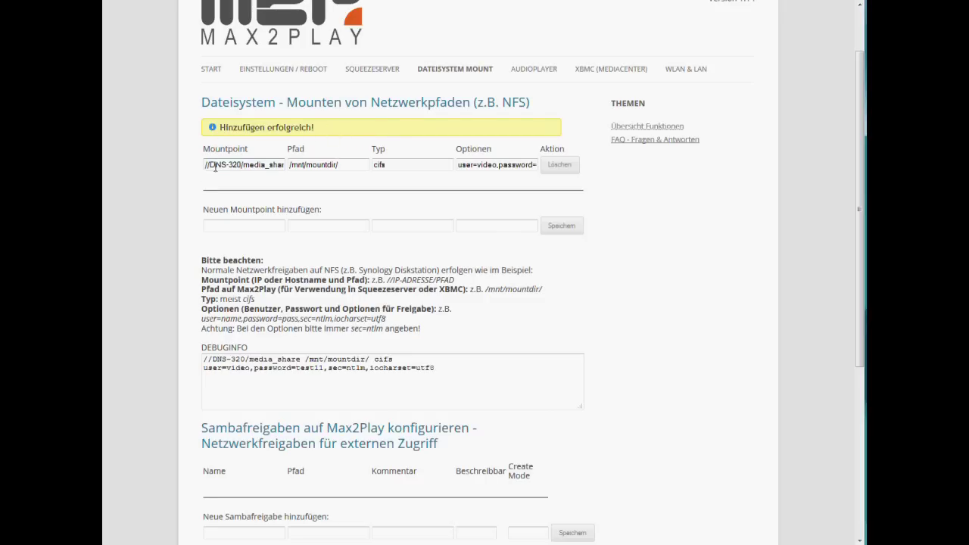
left_click(349, 165)
left_click(207, 165)
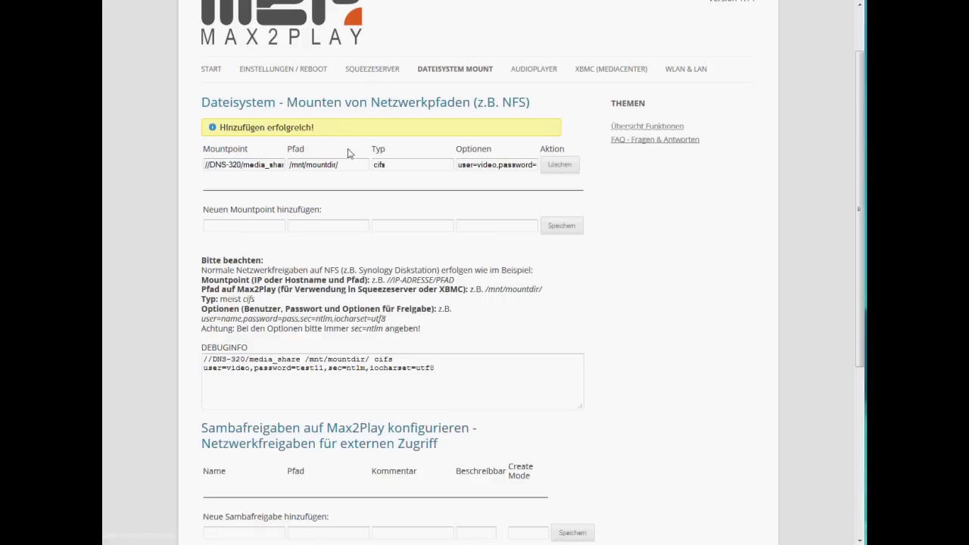
Launch the Logitech Media Server web administration from the Squeezeserver page
left_click(370, 70)
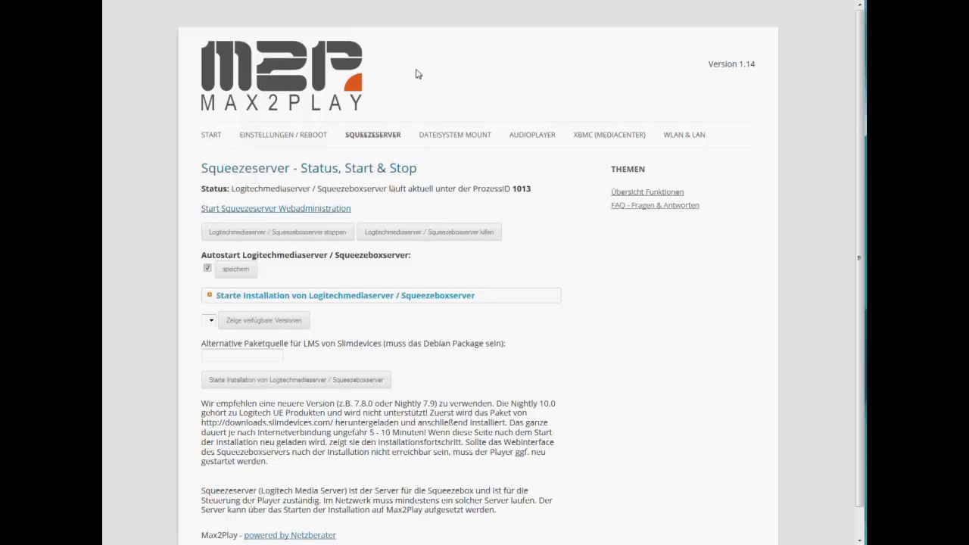
left_click(288, 209)
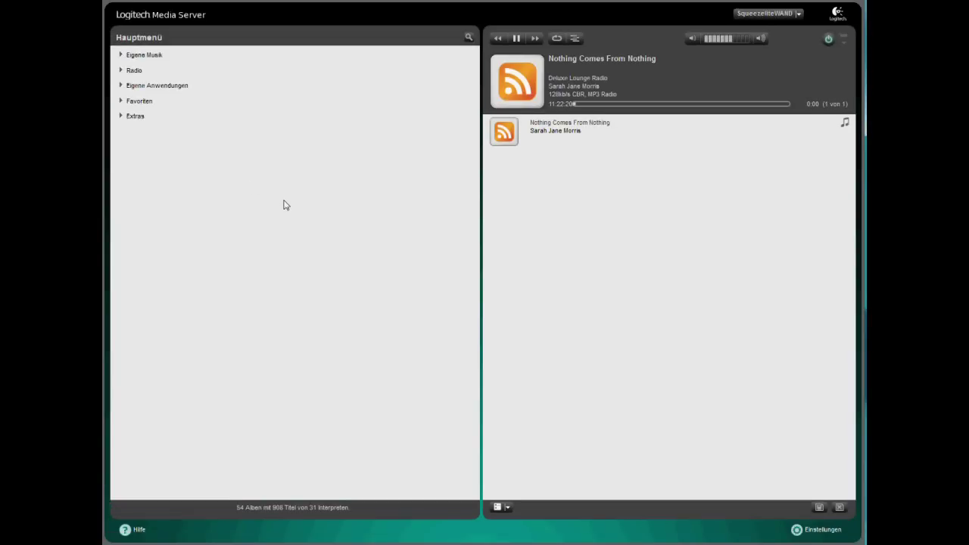
Change the media folder from /mnt/mountdir/Musik to /mnt/mountdir in Basic Settings, then close the chooser
left_click(819, 531)
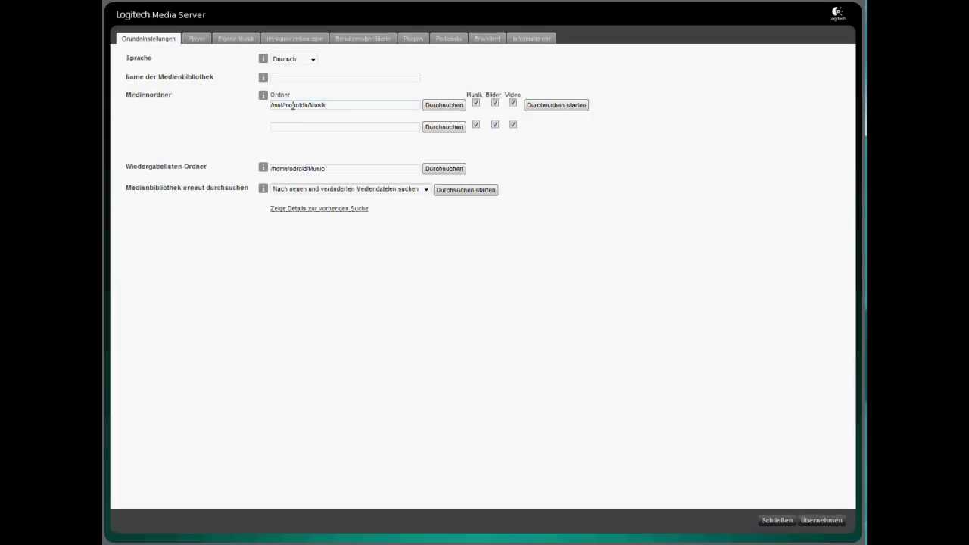
left_click(338, 105)
left_click(444, 107)
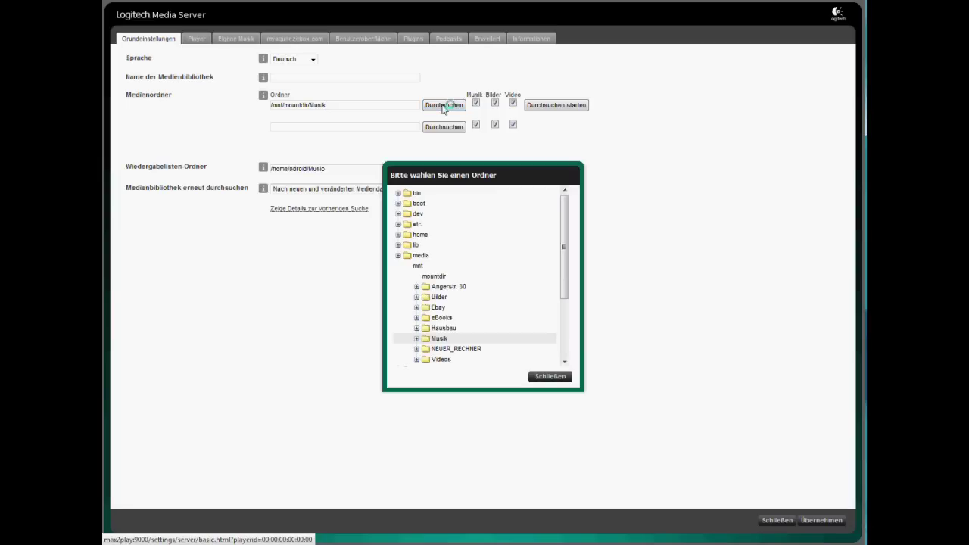
left_click(399, 267)
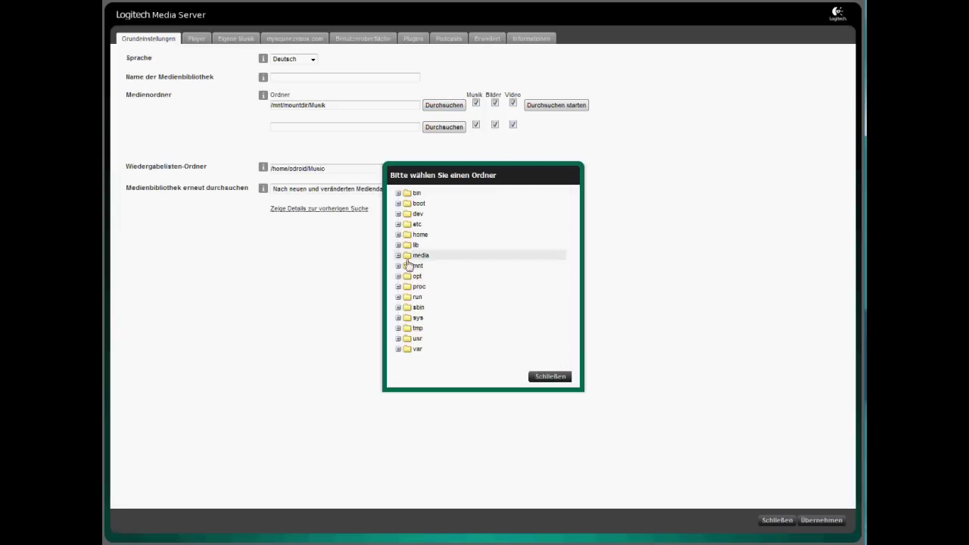
left_click(399, 266)
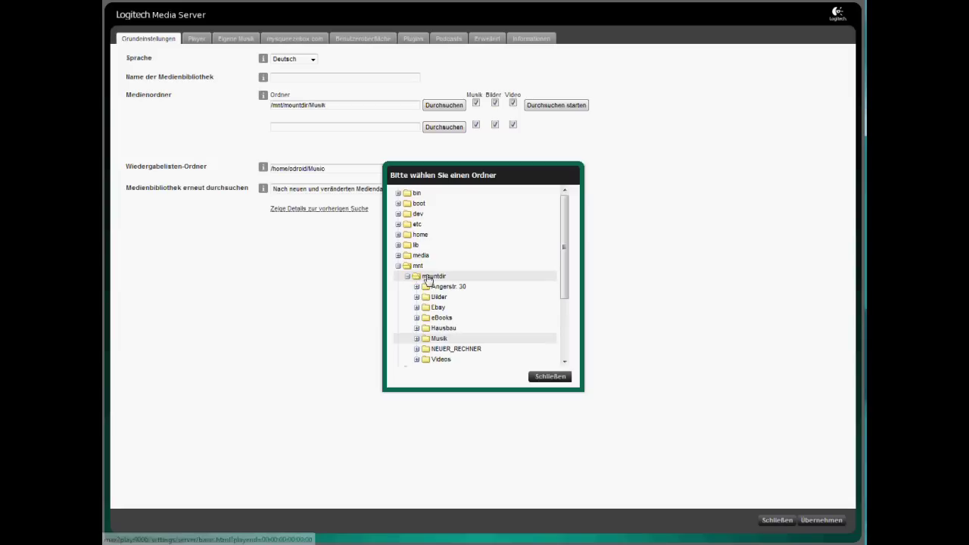
left_click(428, 277)
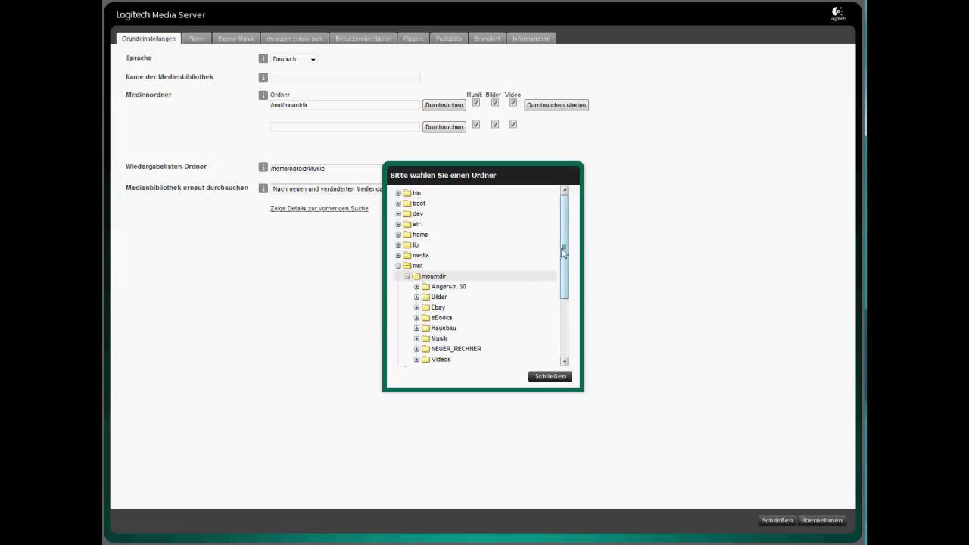
scroll(563, 253, "down", 1)
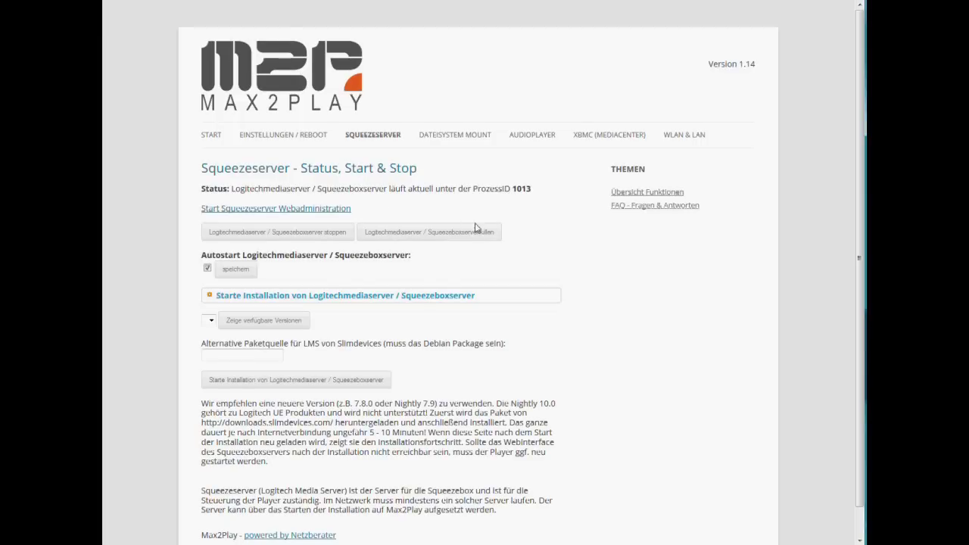
left_click(451, 134)
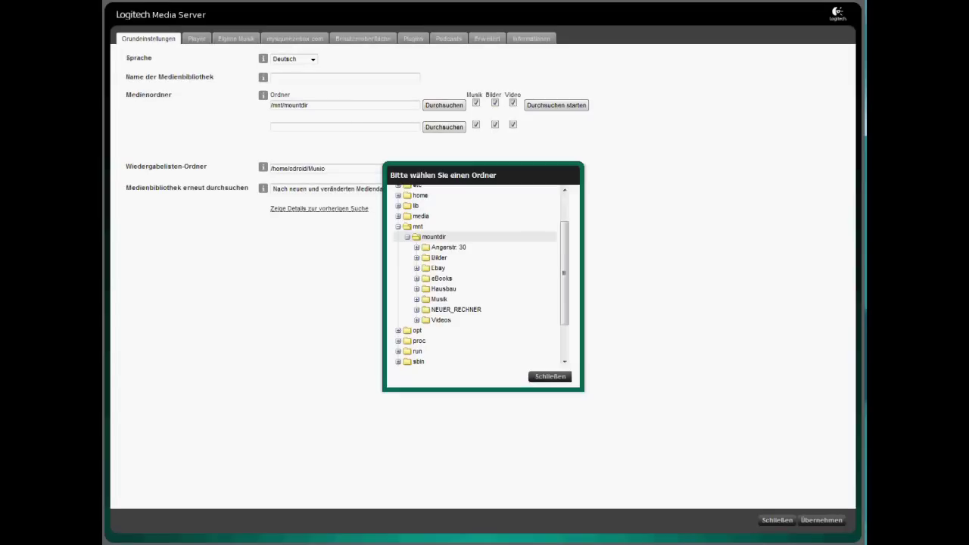
left_click(552, 378)
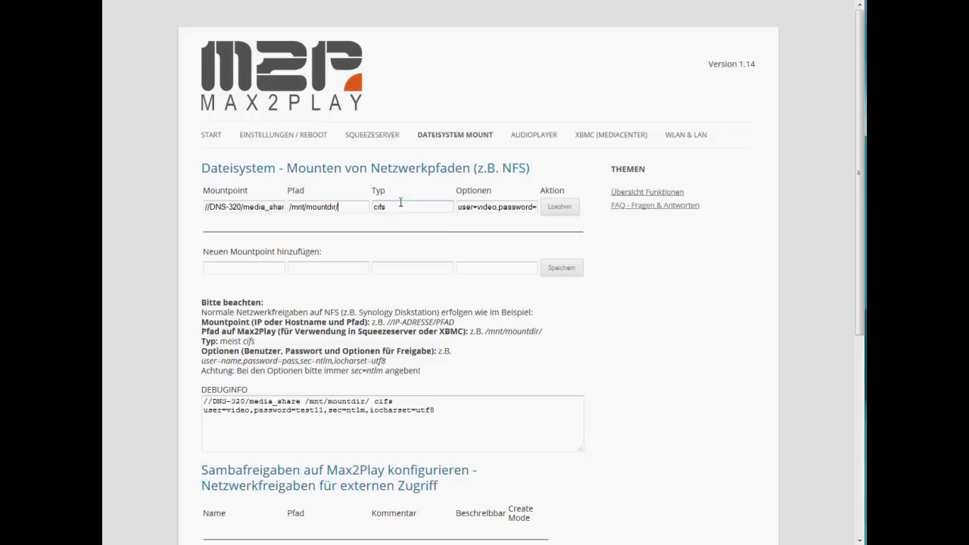
Scroll to 'Neue Sambafreigabe hinzufügen' and click into the new share's Name field
left_click_drag(853, 126, 863, 278)
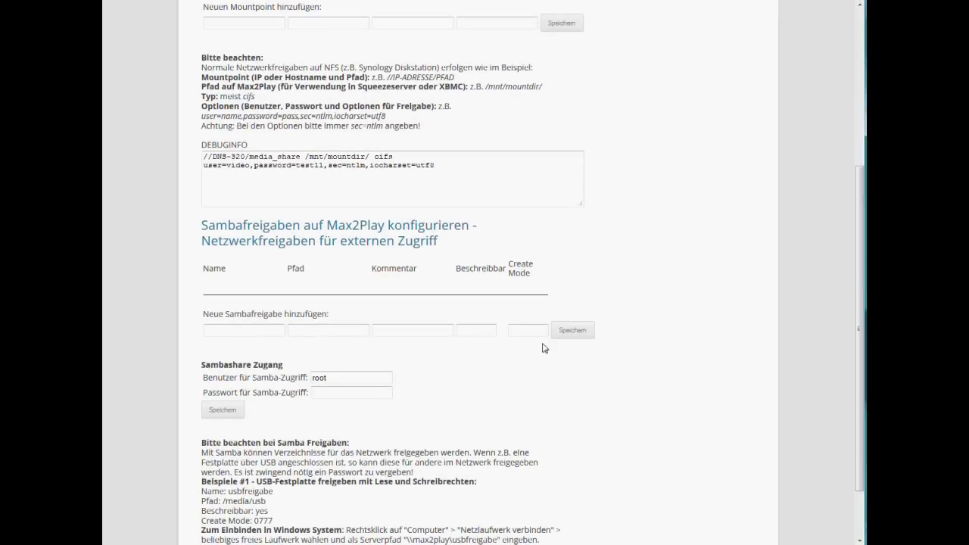
left_click(239, 332)
Name the new Samba share netzwerk using the browser suggestion
left_click_drag(203, 231, 473, 228)
left_click(486, 234)
key("BackSpace")
key("BackSpace")
left_click(241, 328)
left_click(221, 333)
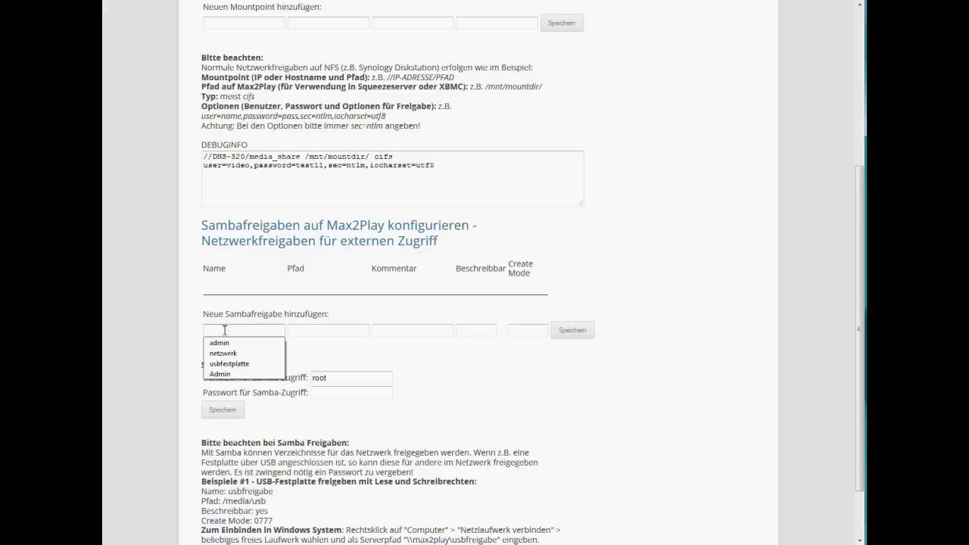
left_click(247, 355)
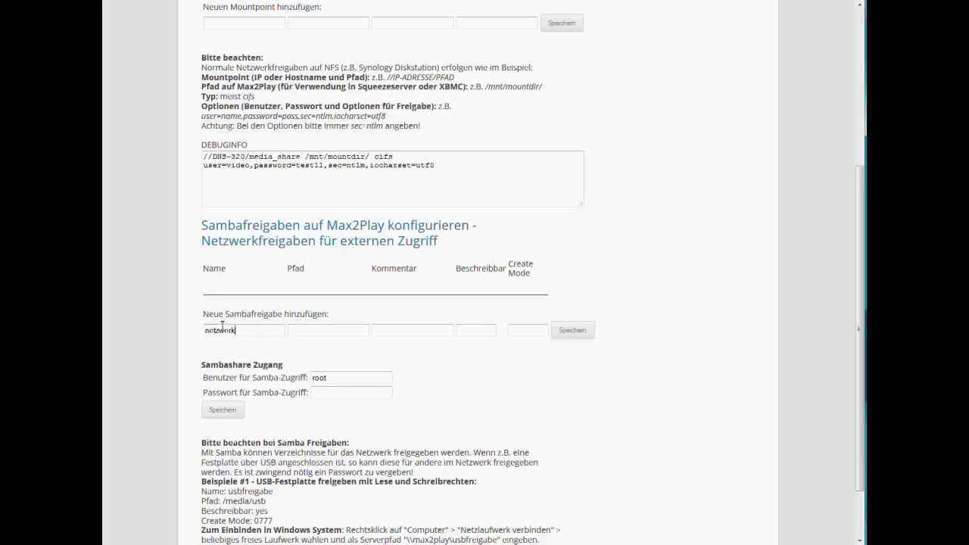
double_click(242, 331)
scroll(372, 149, "up", 5)
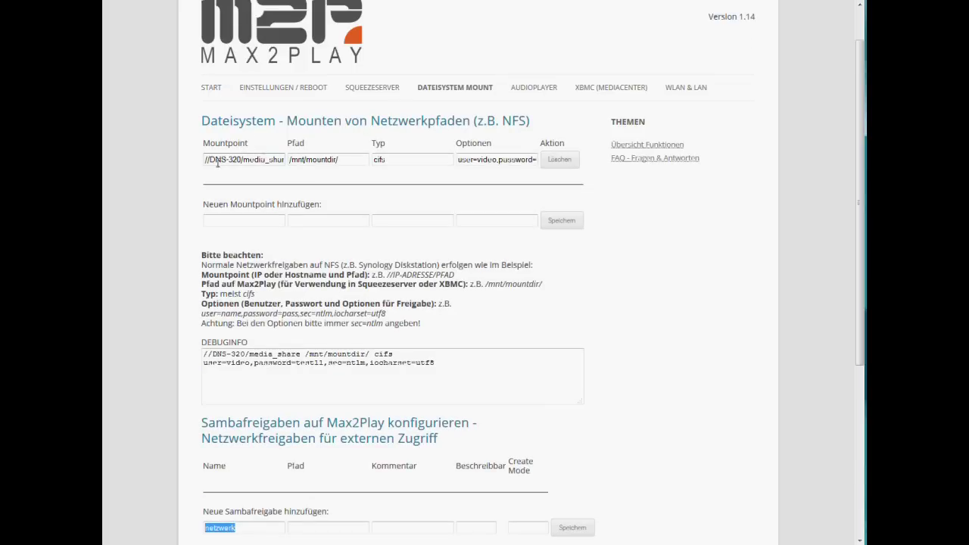
scroll(422, 184, "down", 5)
left_click(254, 332)
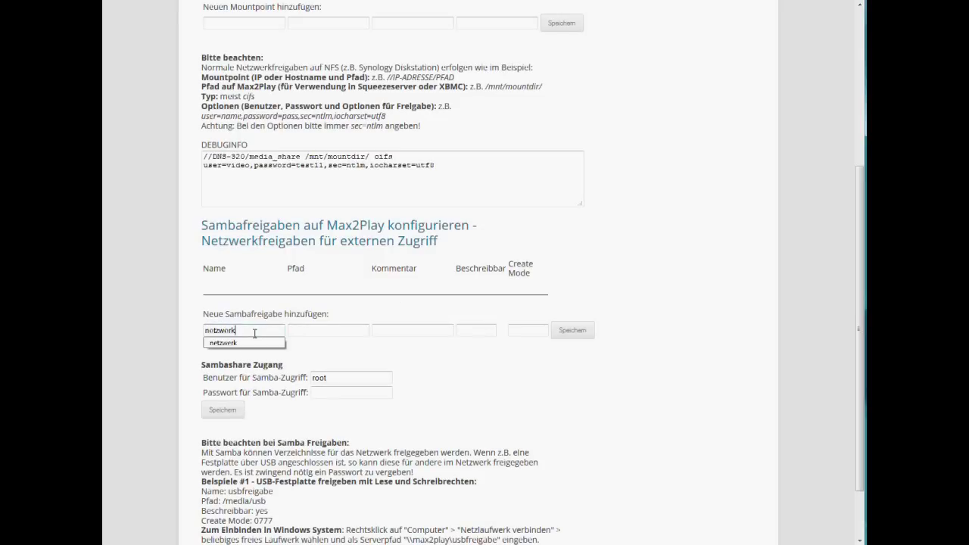
Set the share path to /mnt/mountdir from the autocomplete suggestions
left_click(312, 330)
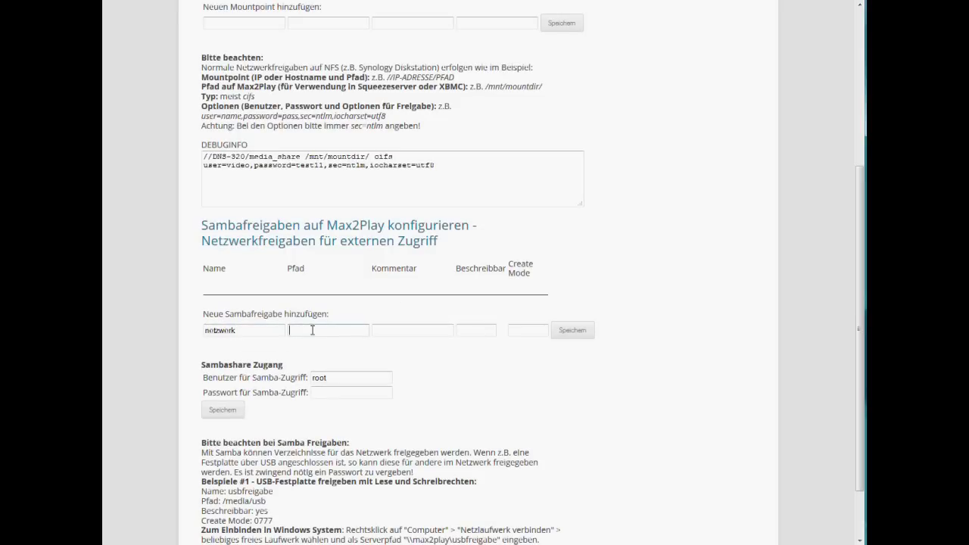
left_click(312, 330)
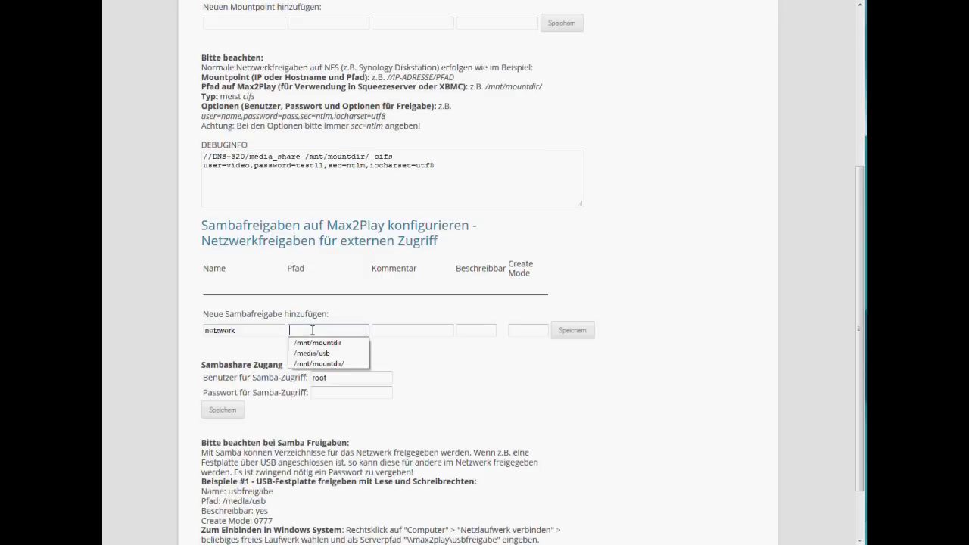
left_click(325, 365)
left_click(339, 331)
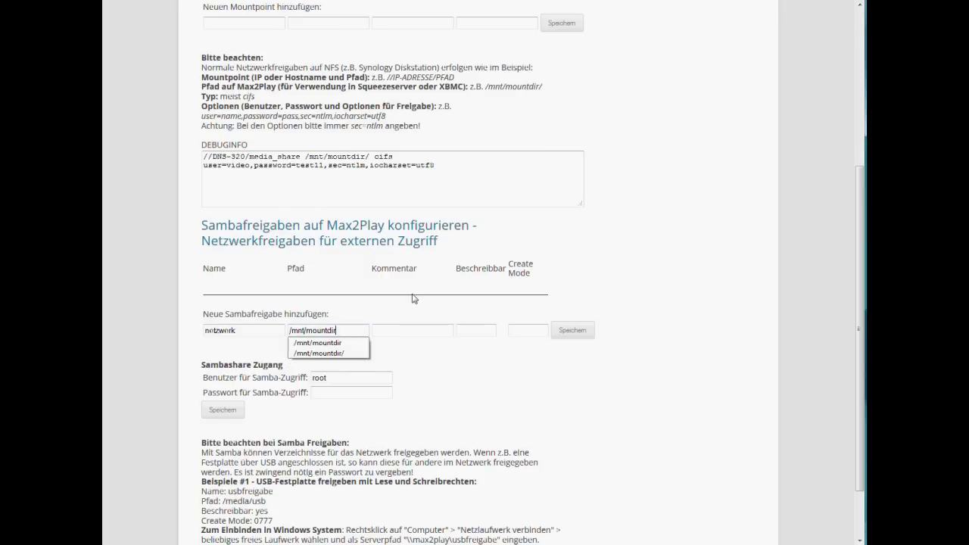
scroll(393, 203, "up", 3)
scroll(394, 203, "down", 3)
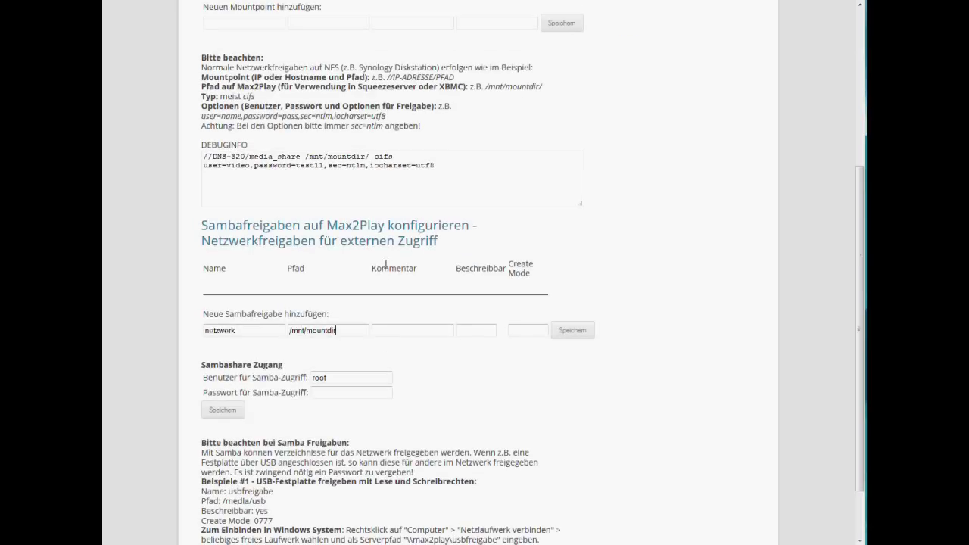
left_click(345, 330)
Set Beschreibbar to yes and Create Mode to 644
left_click(473, 327)
left_click(477, 342)
left_click(528, 332)
left_click(528, 332)
left_click(527, 345)
left_click(530, 331)
left_click(531, 331)
left_click(528, 331)
left_click(517, 330)
Save the netzwerk share and enter a new Samba access password for root
left_click(578, 331)
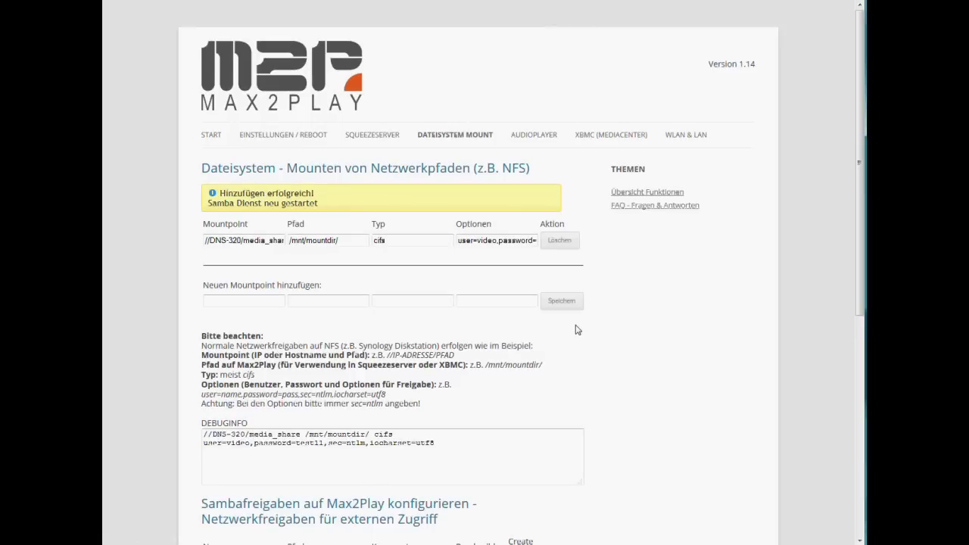
left_click_drag(862, 130, 862, 306)
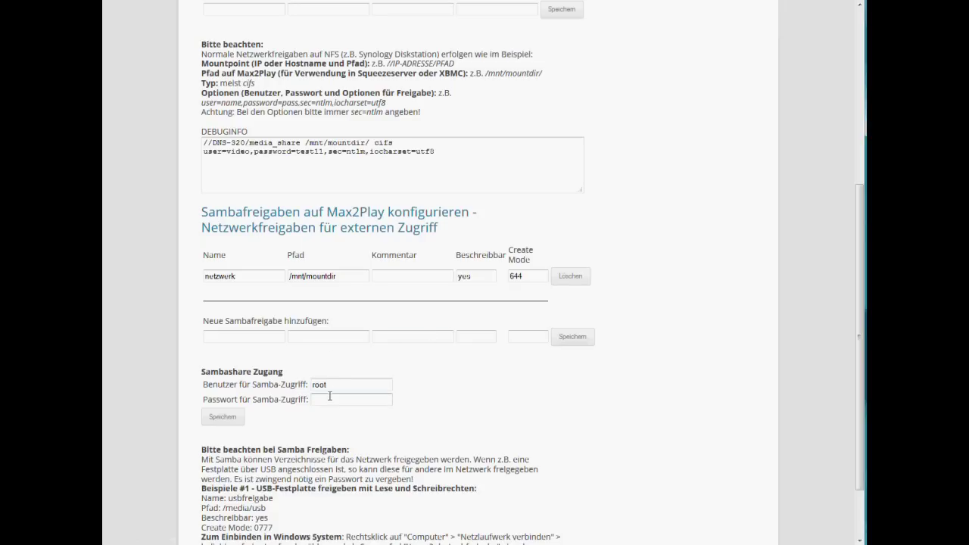
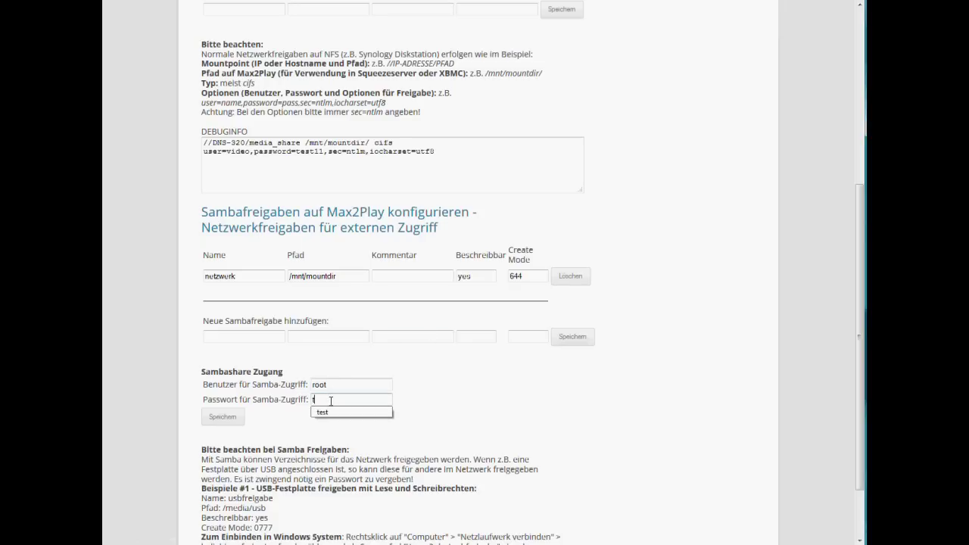
left_click(462, 397)
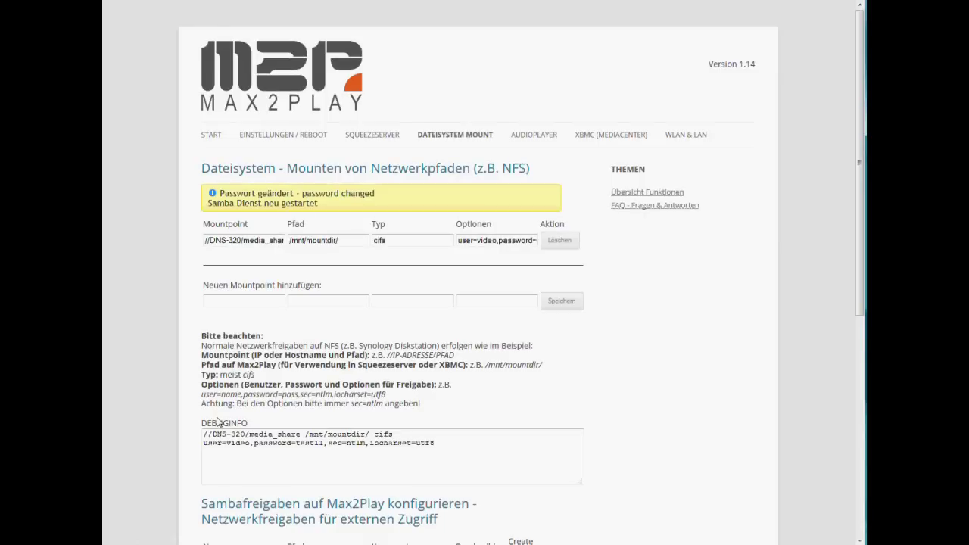
left_click_drag(855, 117, 856, 250)
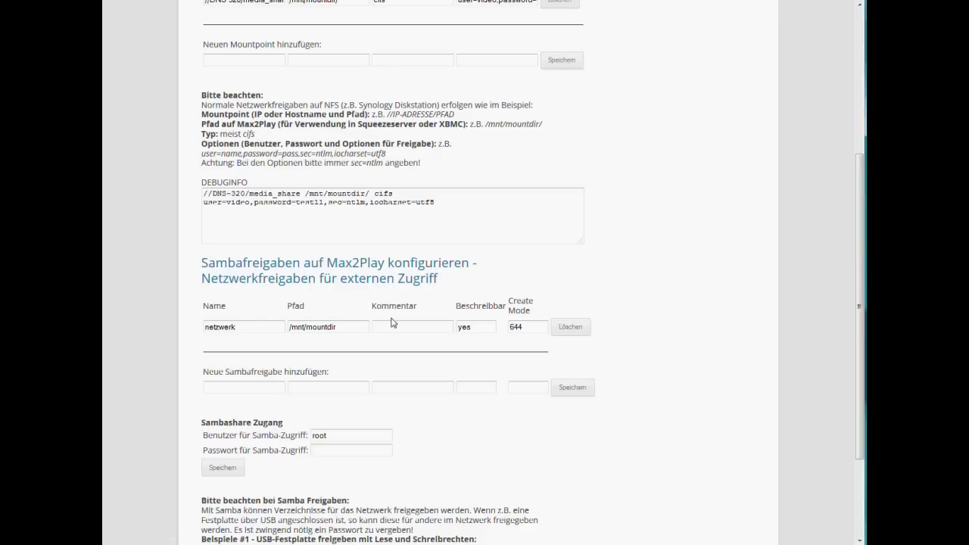
Name the second share usbfestplatte and paste /media/usb as its path
left_click(231, 390)
left_click(235, 391)
left_click(237, 422)
left_click(345, 390)
scroll(464, 403, "down", 3)
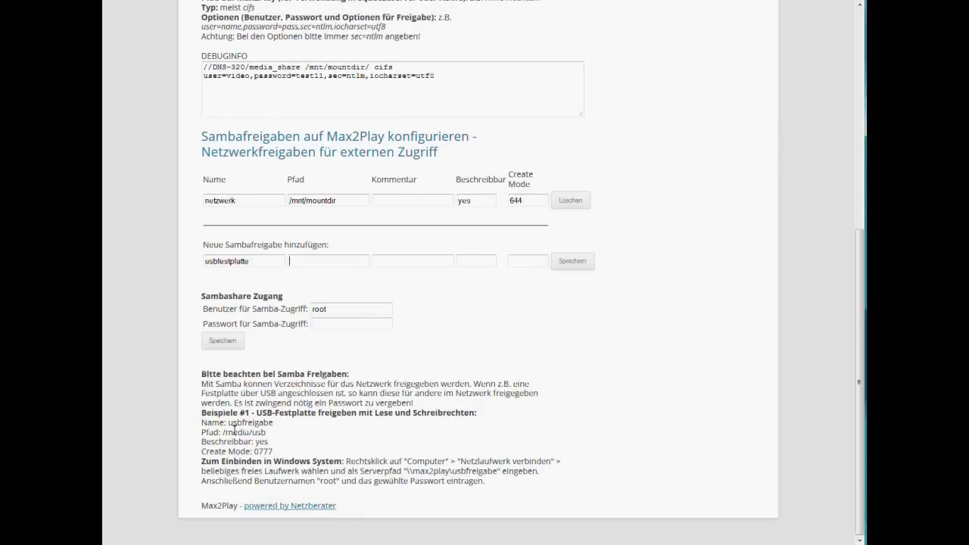
left_click_drag(222, 432, 268, 431)
key("ctrl+c")
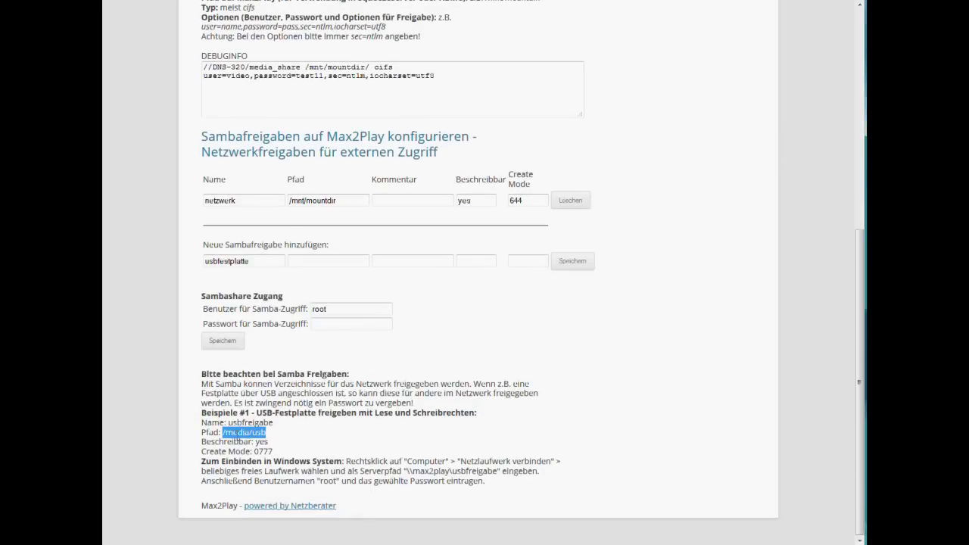
left_click(311, 262)
key("ctrl+v")
Set the share to writable yes with create mode 644 and save it
left_click(392, 260)
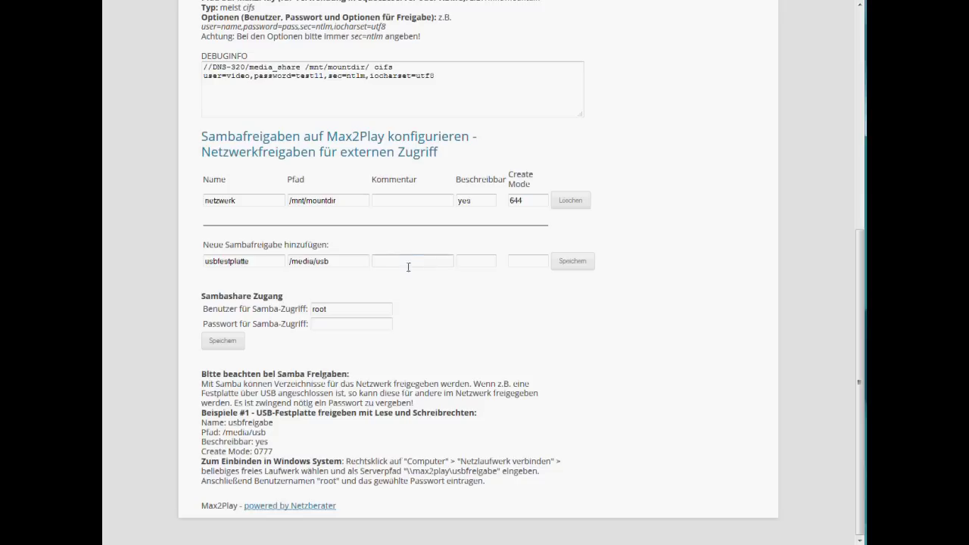
left_click(471, 261)
type("yes")
key("Tab")
type("64")
left_click(573, 263)
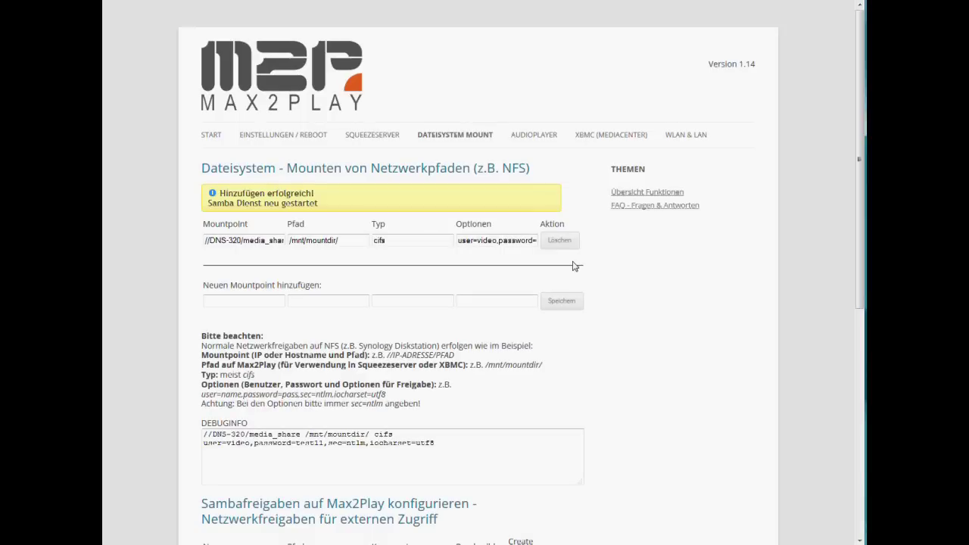
Go to \\max2play through the Explorer address bar
left_click_drag(860, 124, 860, 254)
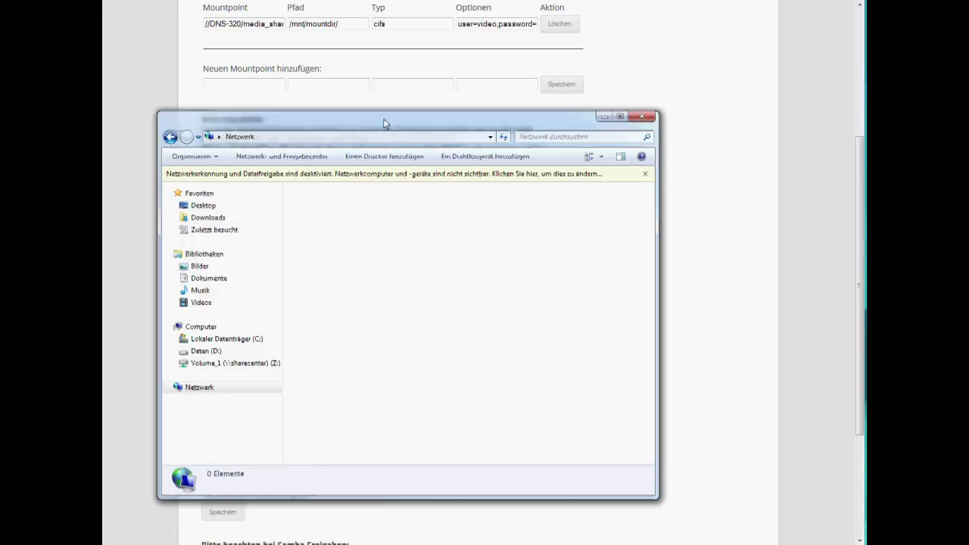
left_click_drag(386, 121, 409, 97)
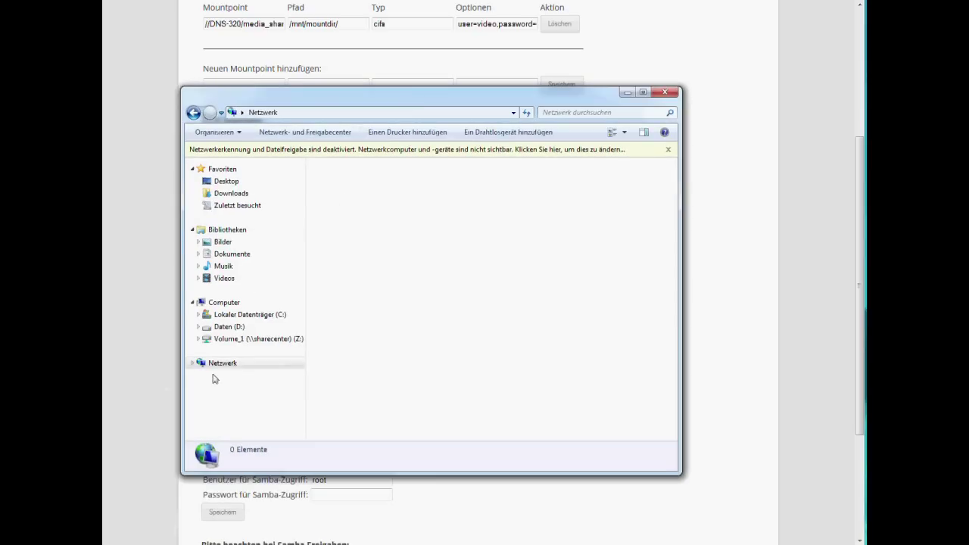
left_click(297, 114)
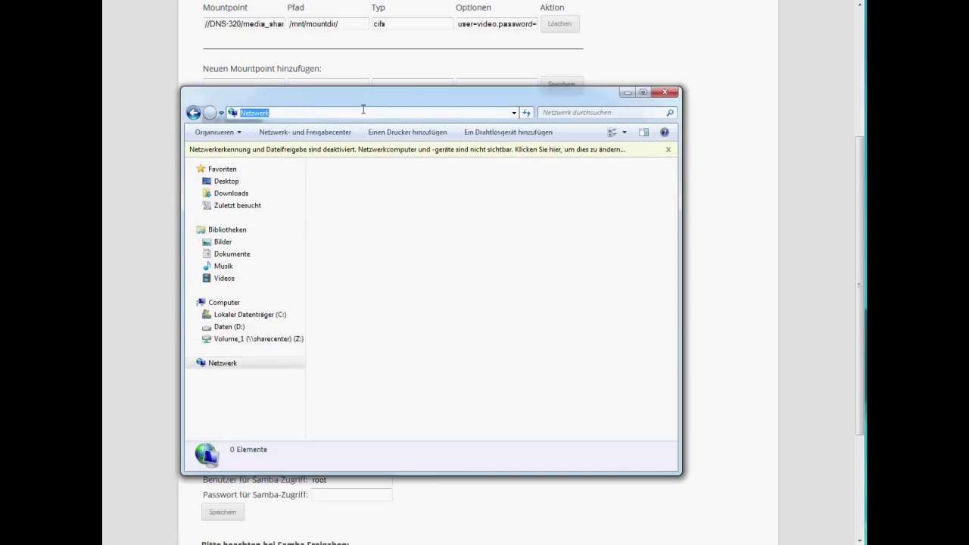
type("\\\\max2play")
key("Return")
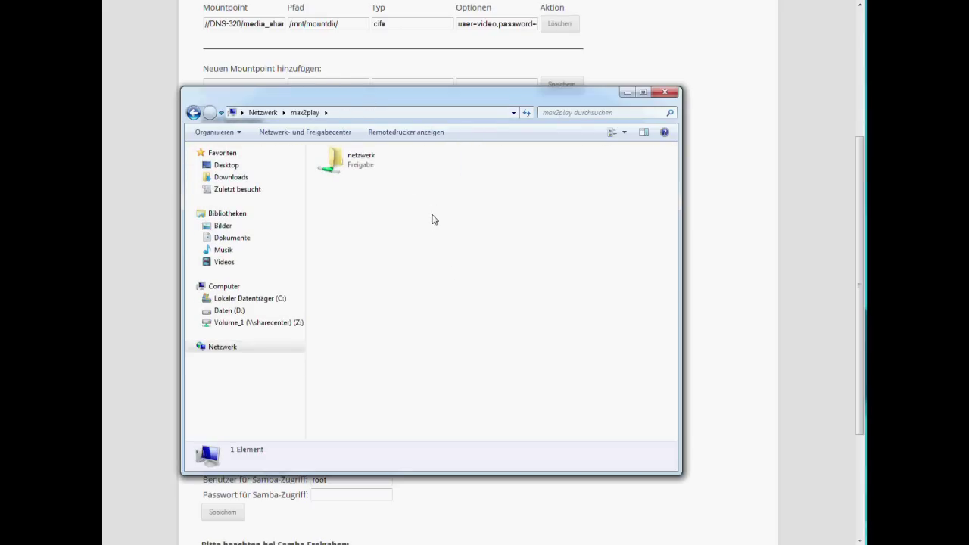
Refresh the max2play shares list and open the netzwerk share
left_click_drag(371, 100, 630, 99)
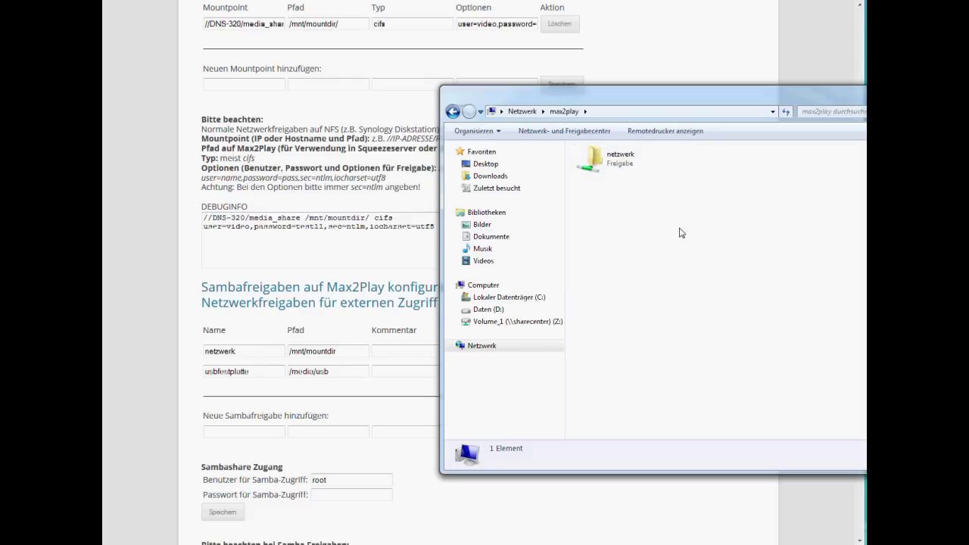
left_click_drag(697, 95, 600, 36)
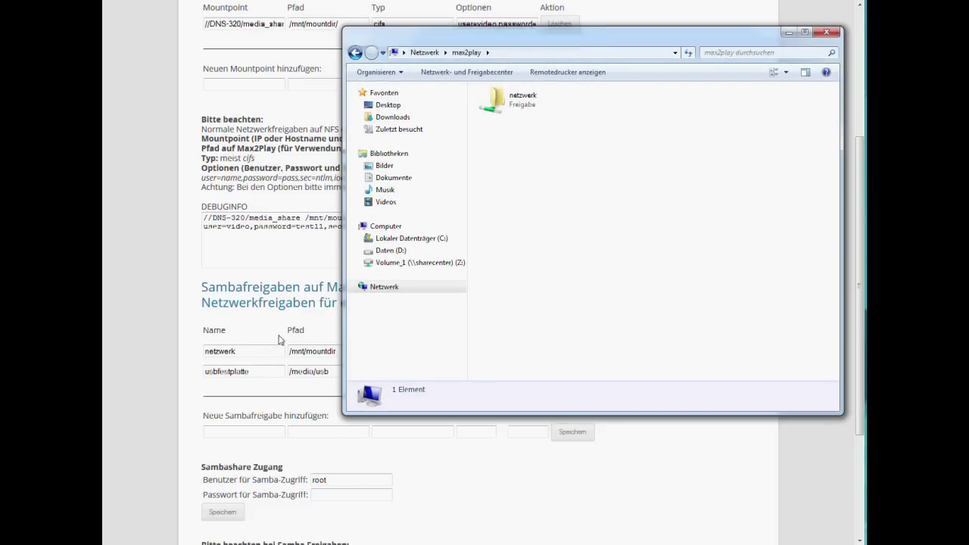
right_click(610, 153)
left_click(658, 199)
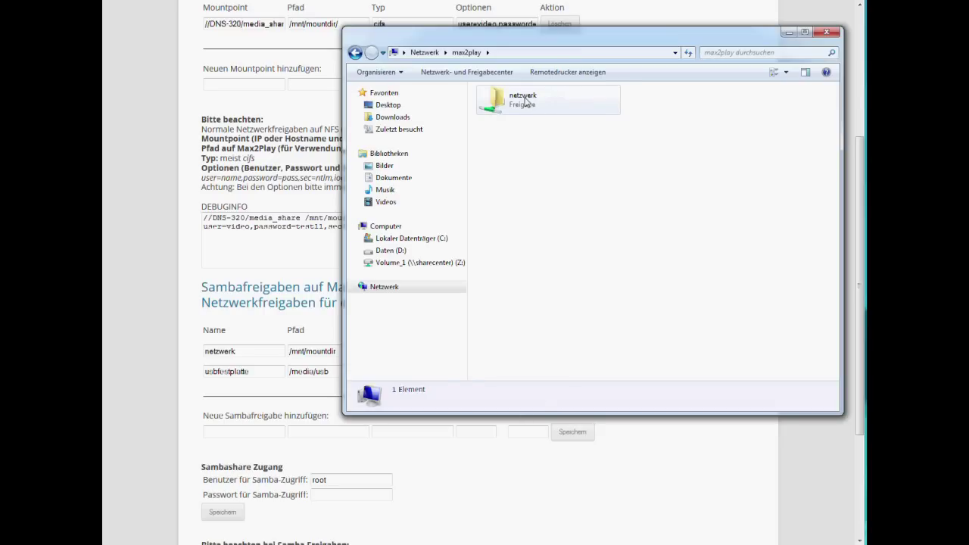
double_click(524, 101)
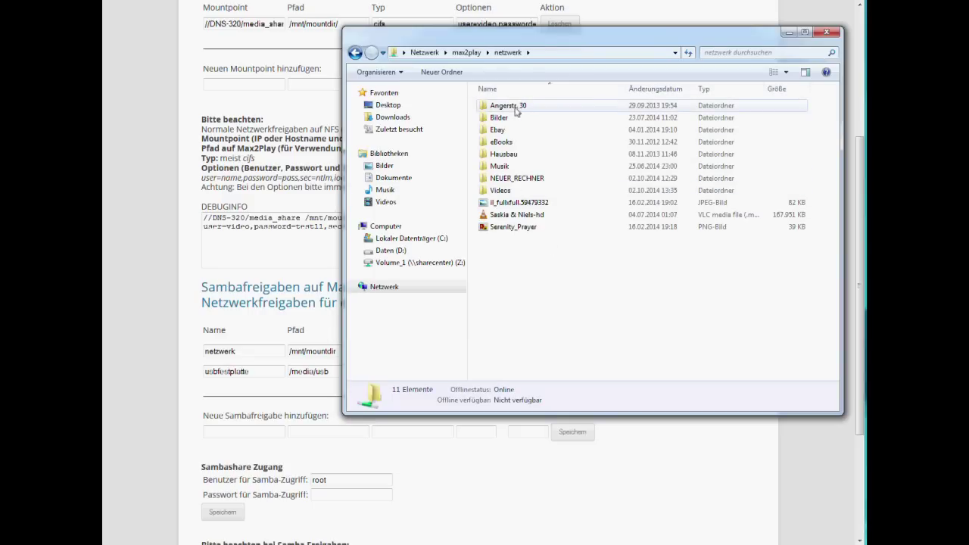
left_click_drag(564, 37, 460, 141)
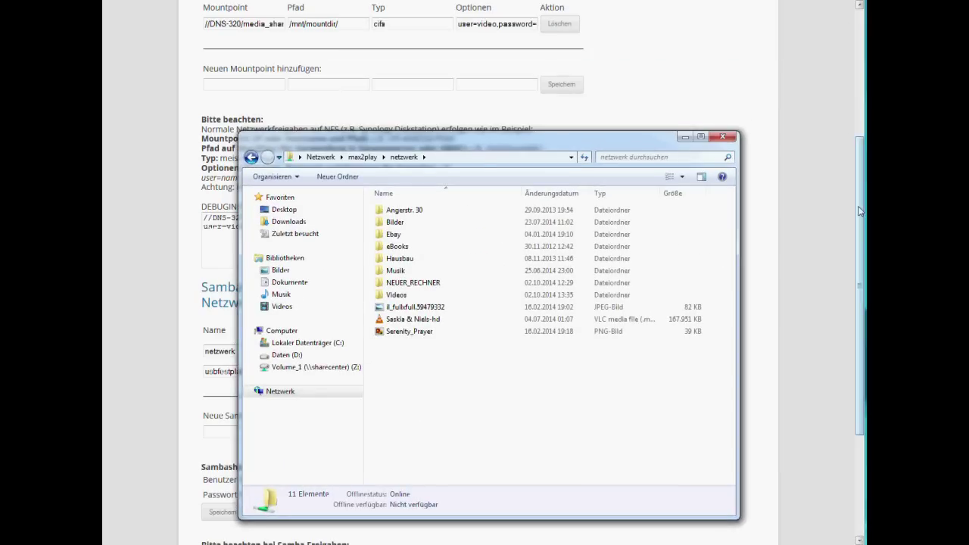
left_click(860, 212)
scroll(222, 182, "up", 2)
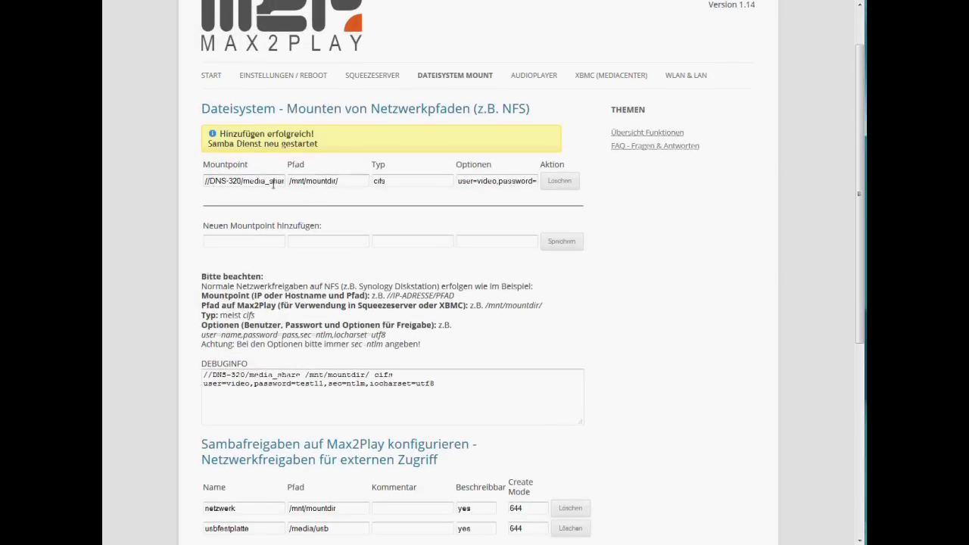
left_click_drag(861, 110, 855, 156)
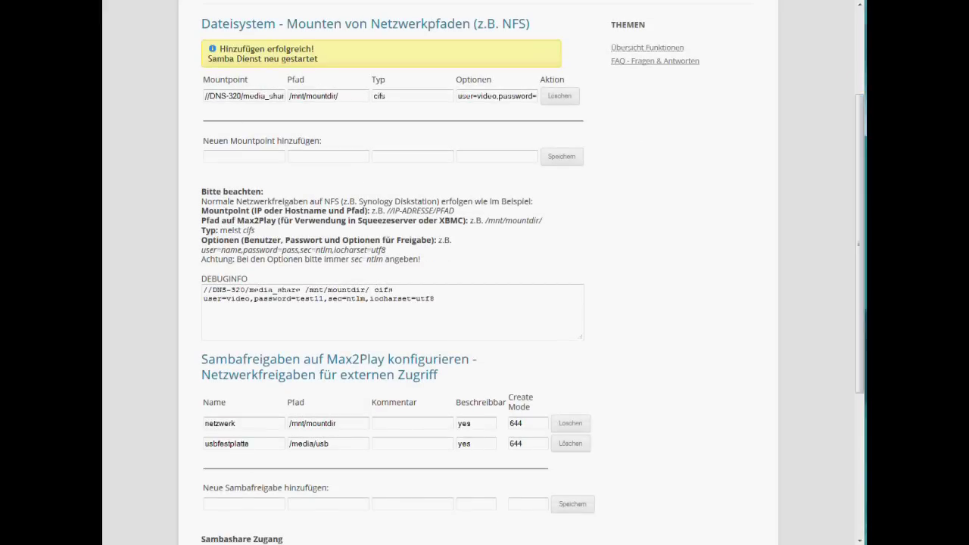
key("alt+Tab")
left_click_drag(475, 144, 492, 72)
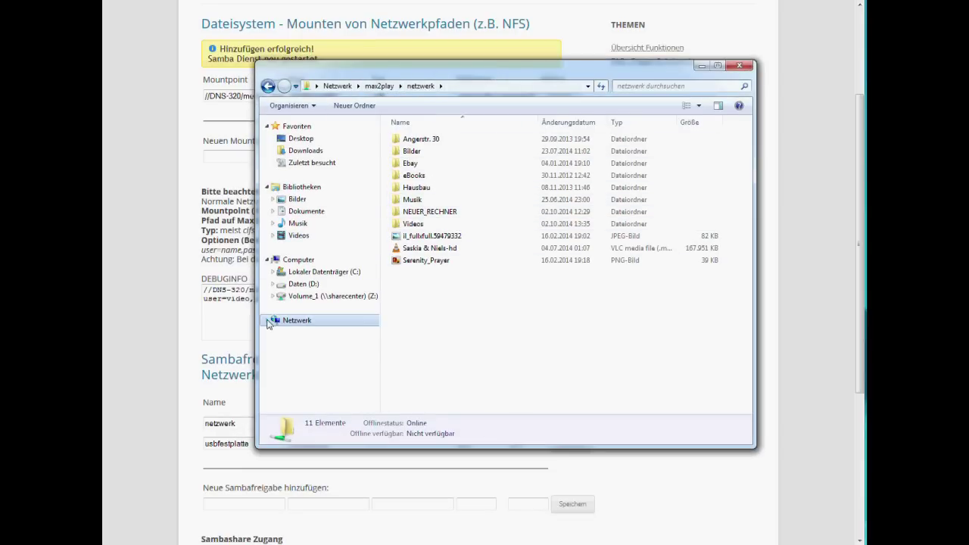
Return to the max2play shares, refresh them, and open usbfestplatte to browse its contents
left_click(376, 86)
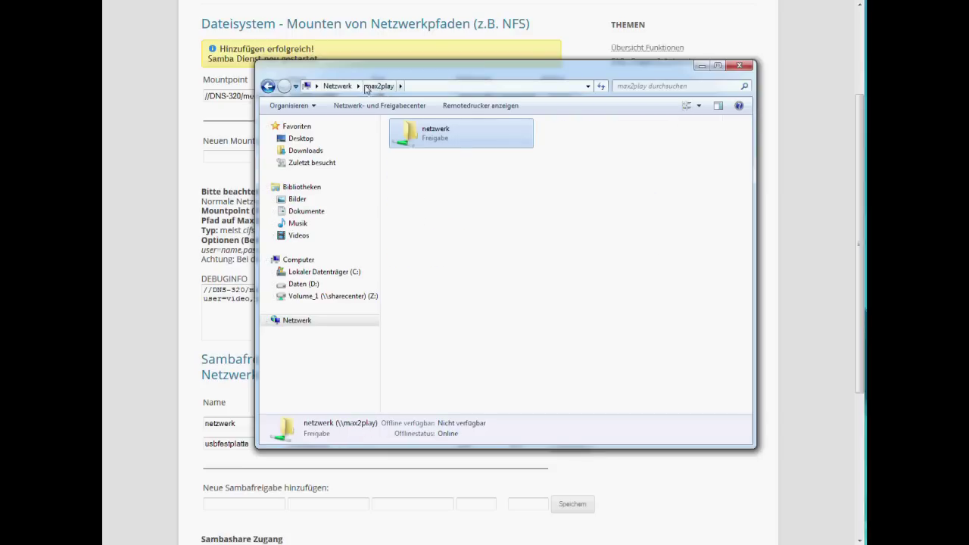
right_click(535, 224)
left_click(573, 271)
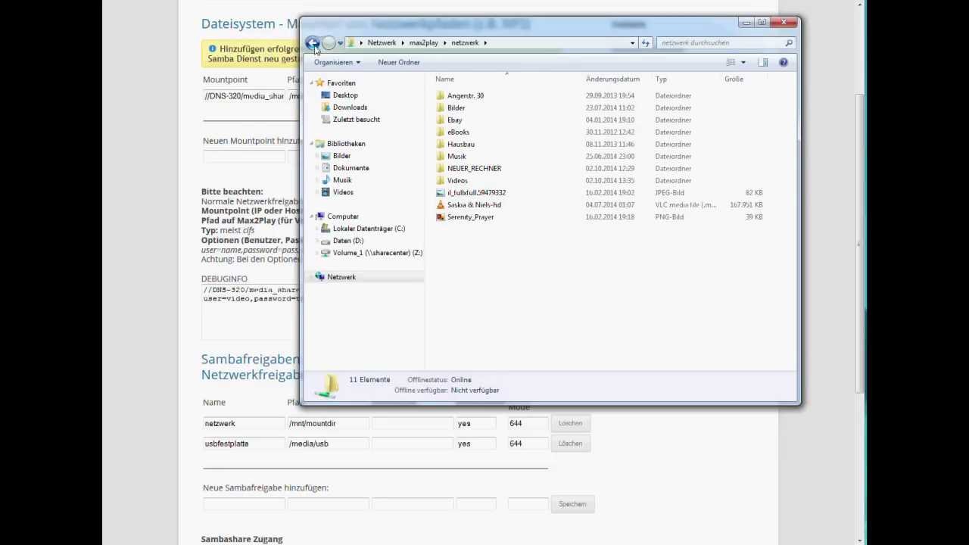
left_click(312, 42)
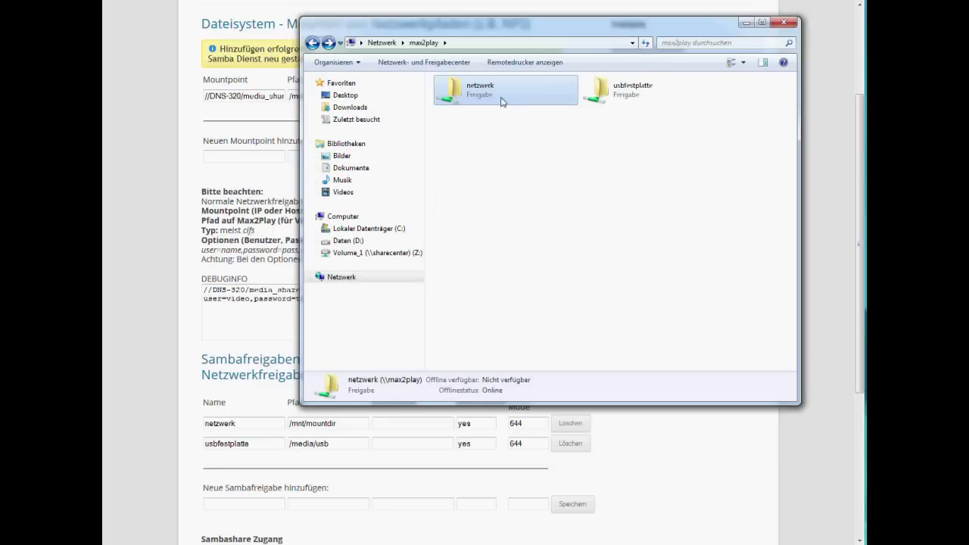
double_click(620, 95)
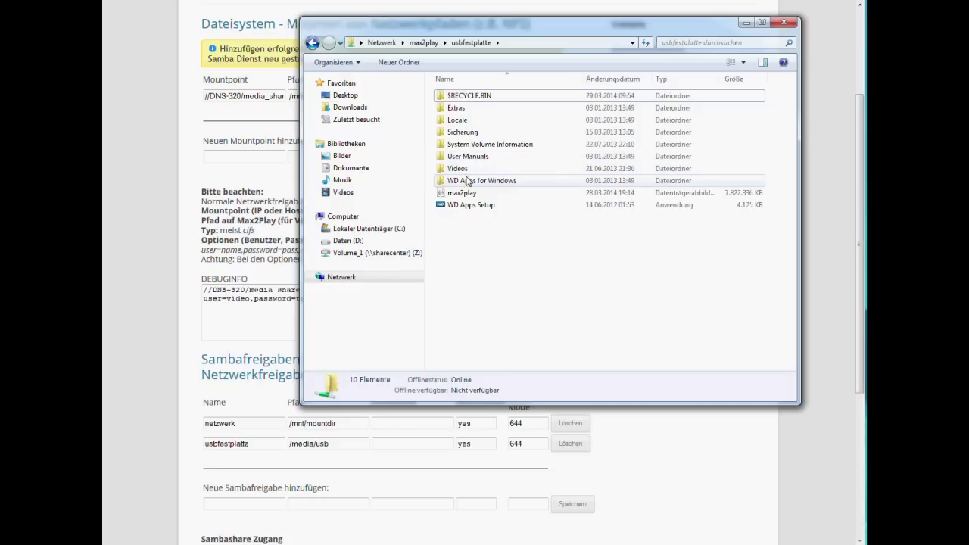
mouse_move(468, 180)
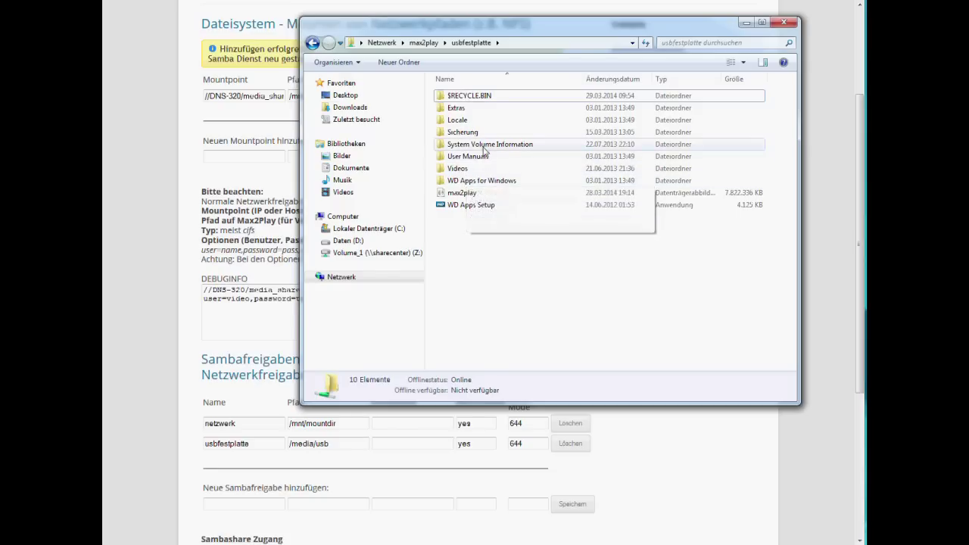
mouse_move(484, 150)
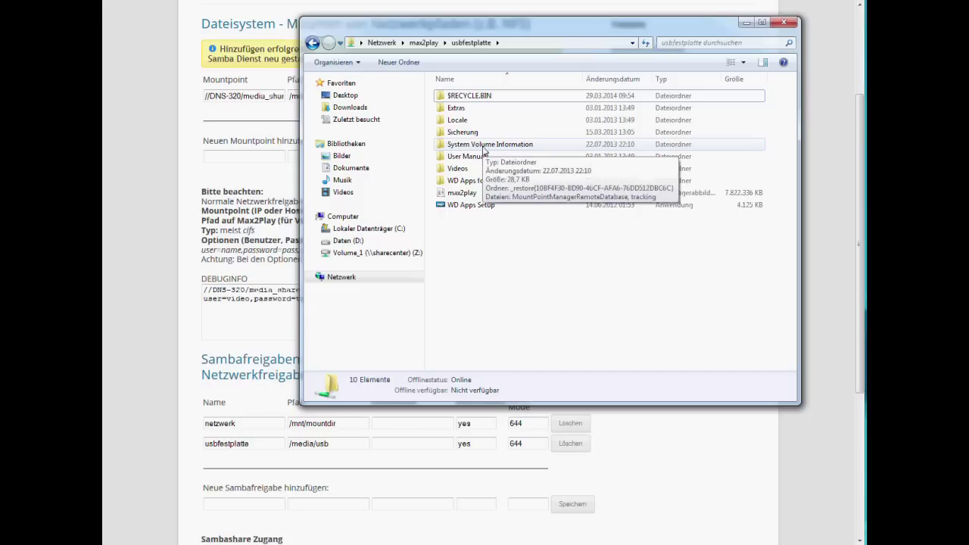
Close the Explorer window and scroll the Dateisystem Mount page back to its top
left_click(786, 23)
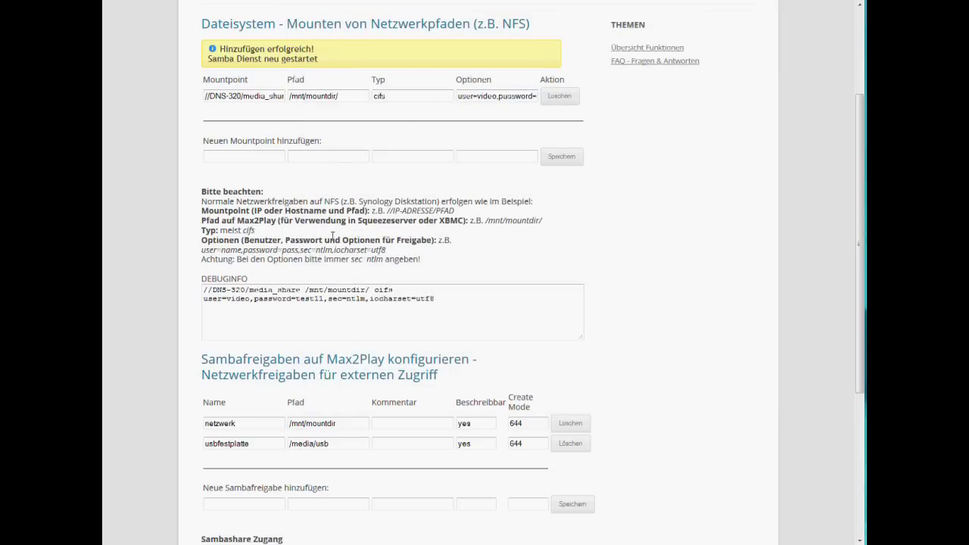
left_click_drag(861, 243, 865, 135)
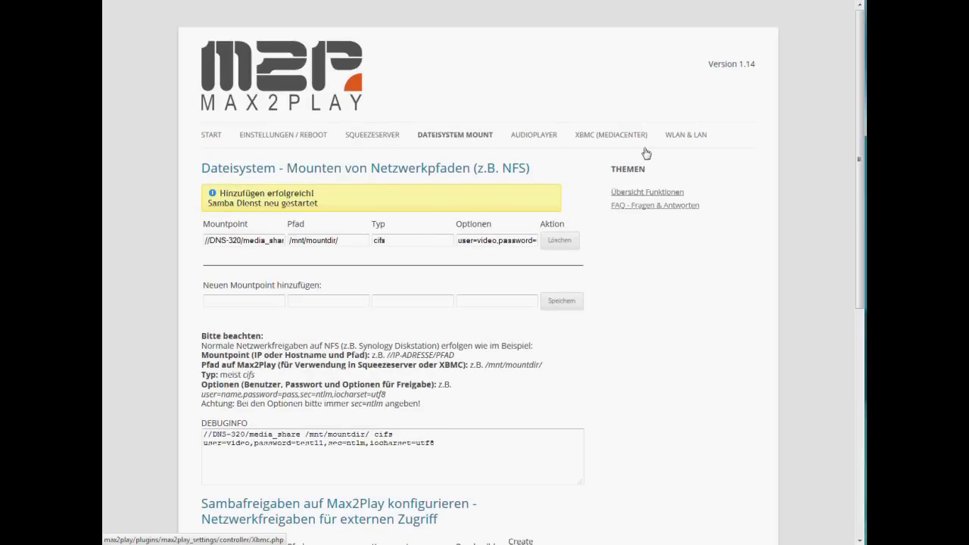